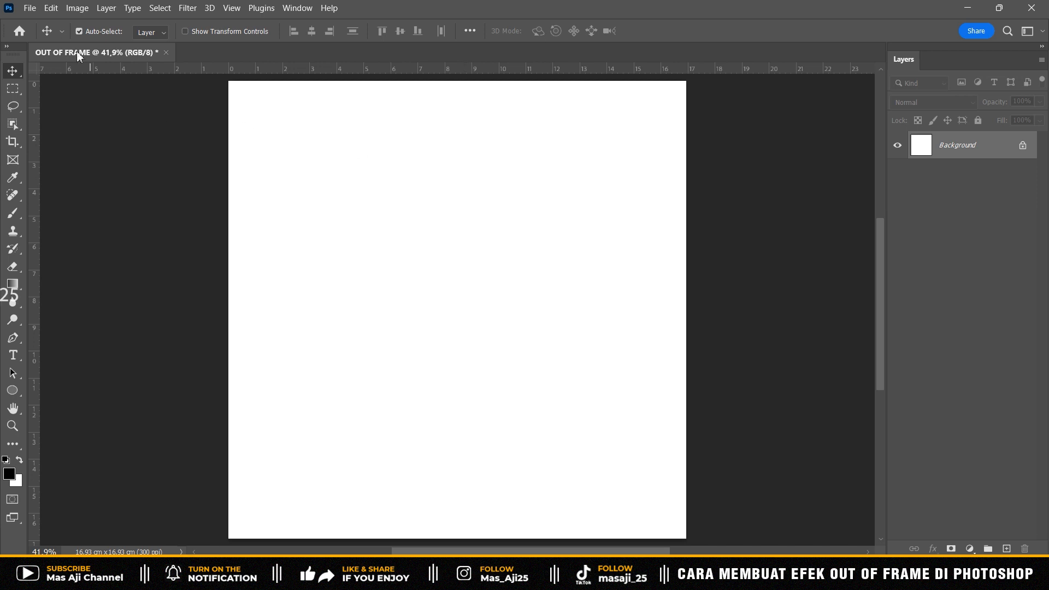
- Place the Model image from the SIMPLE EDITING OUT OF FRAME folder as an embedded layer at its default size
click(41, 9)
click(96, 294)
click(394, 128)
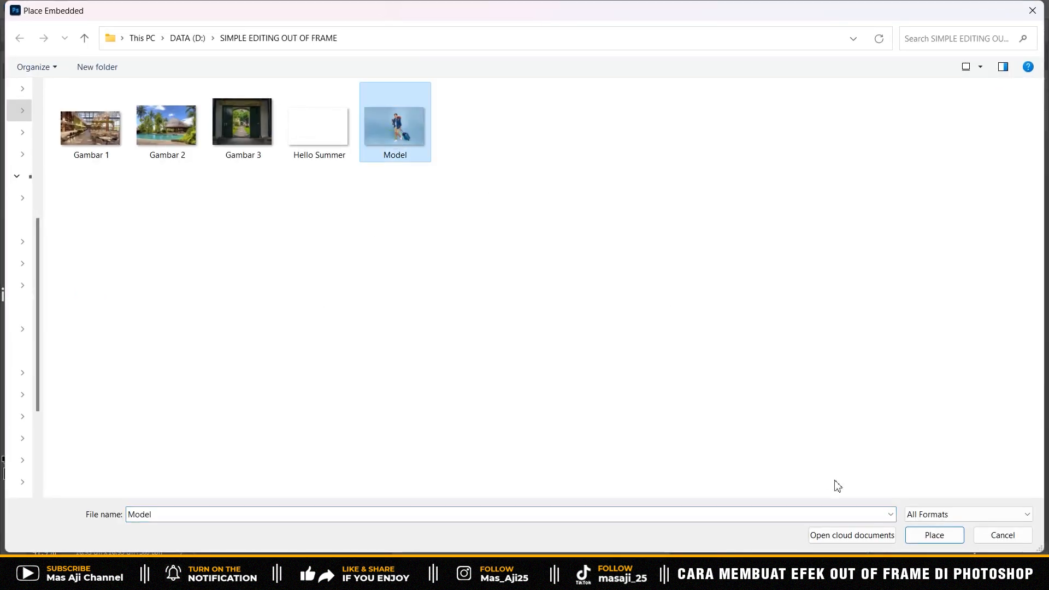
click(920, 538)
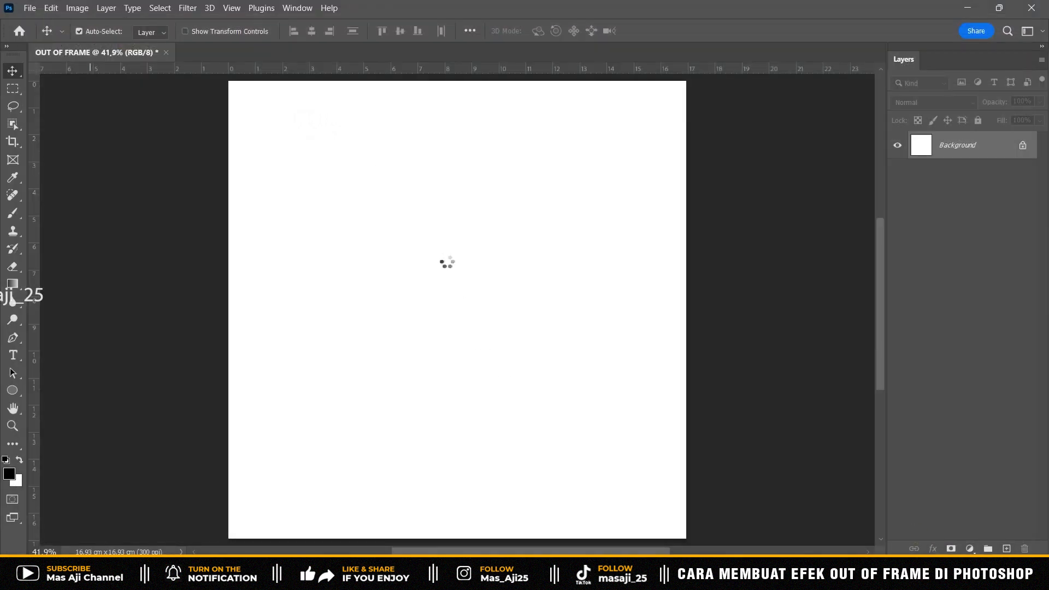
key(Return)
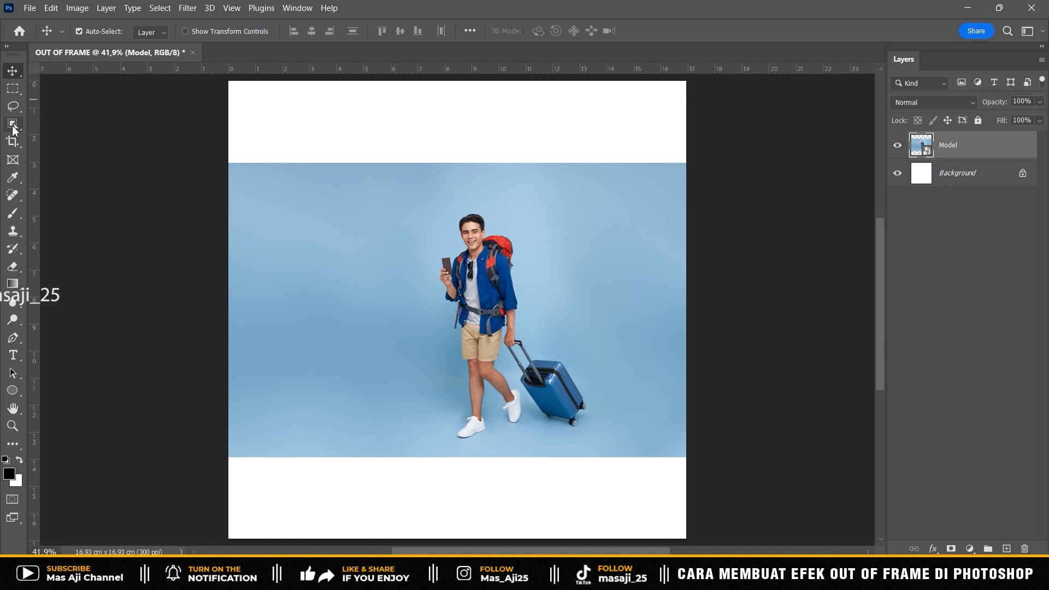
- Select the man and his suitcase with the Object Selection tool and mask out the blue background
click(13, 126)
click(67, 129)
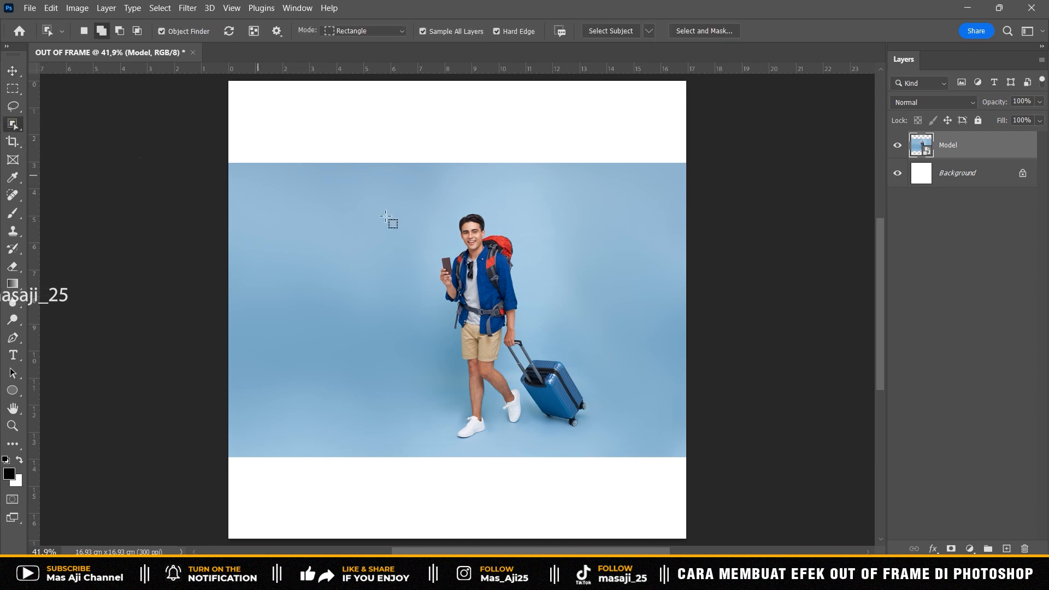
drag(393, 191, 603, 452)
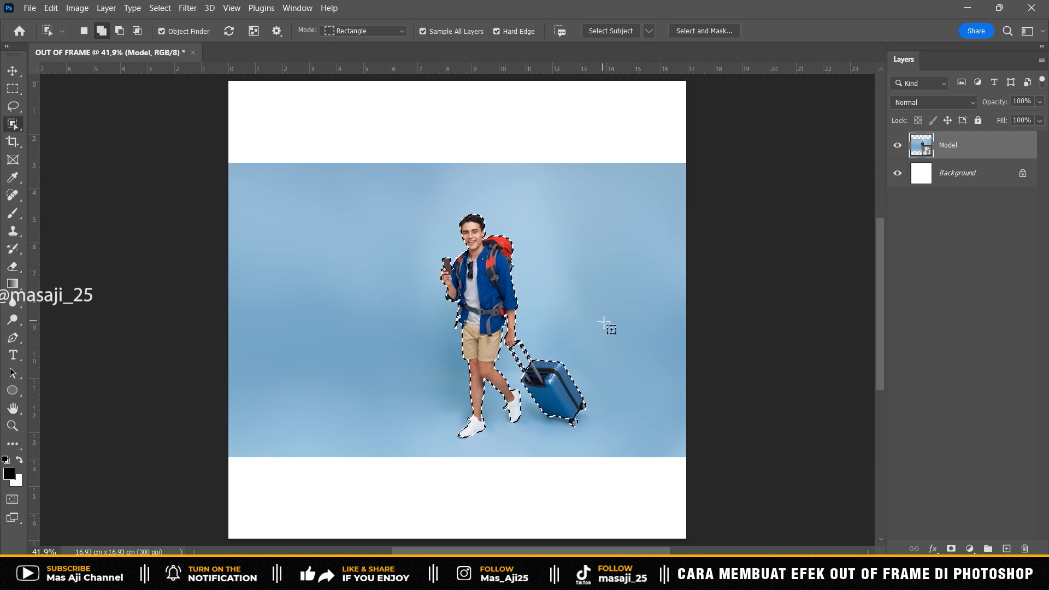
click(951, 549)
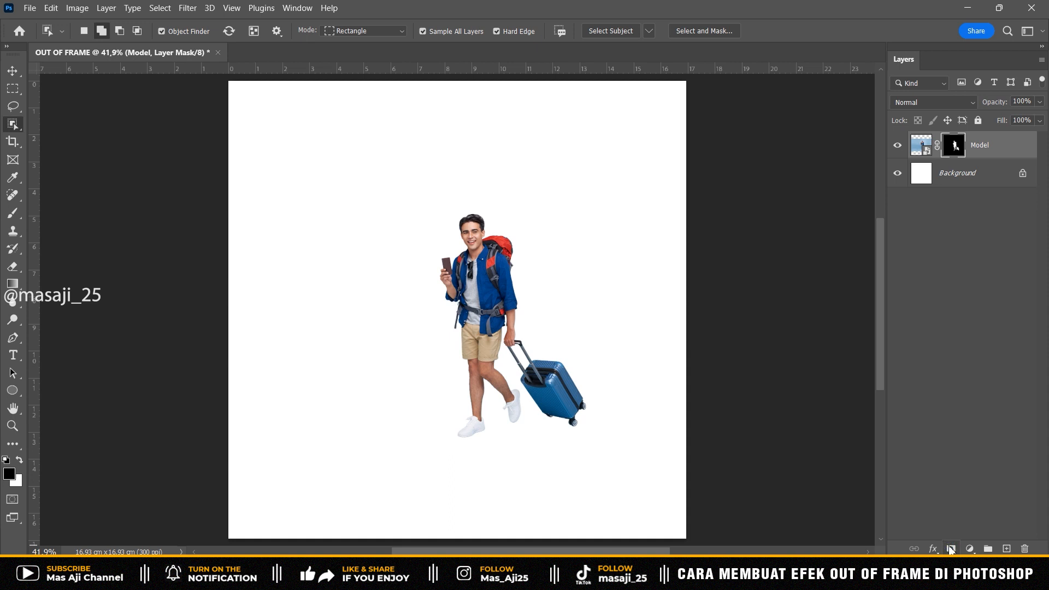
- Convert the masked Model layer to a smart object
right_click(1000, 151)
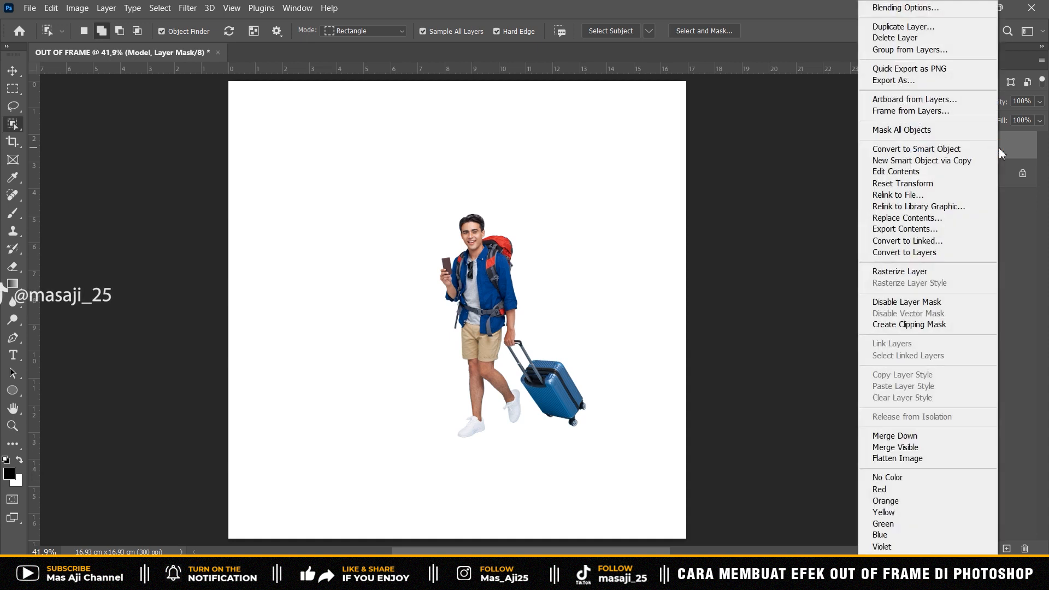
click(965, 150)
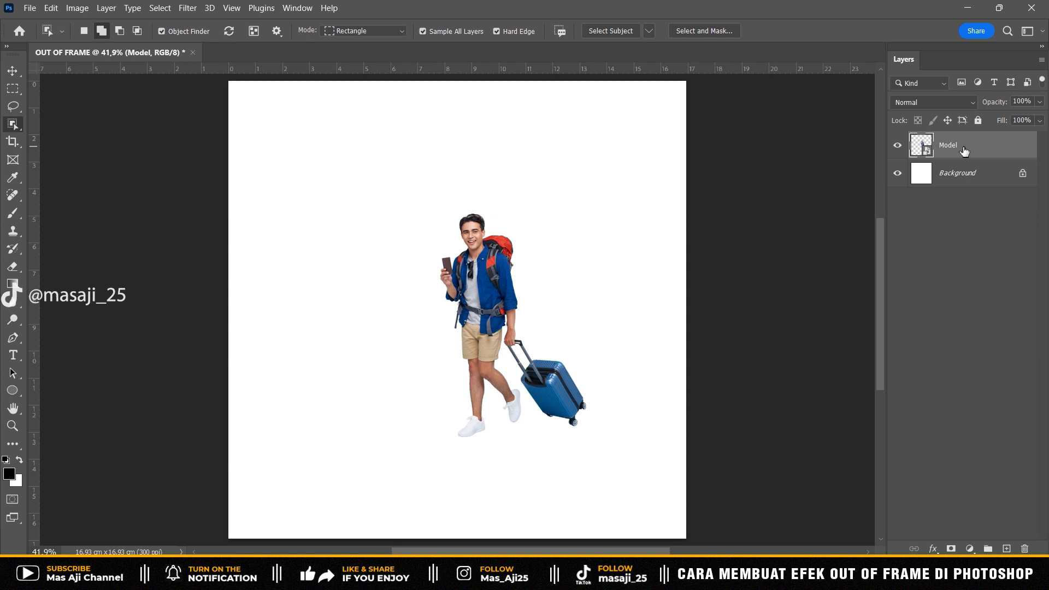
click(13, 71)
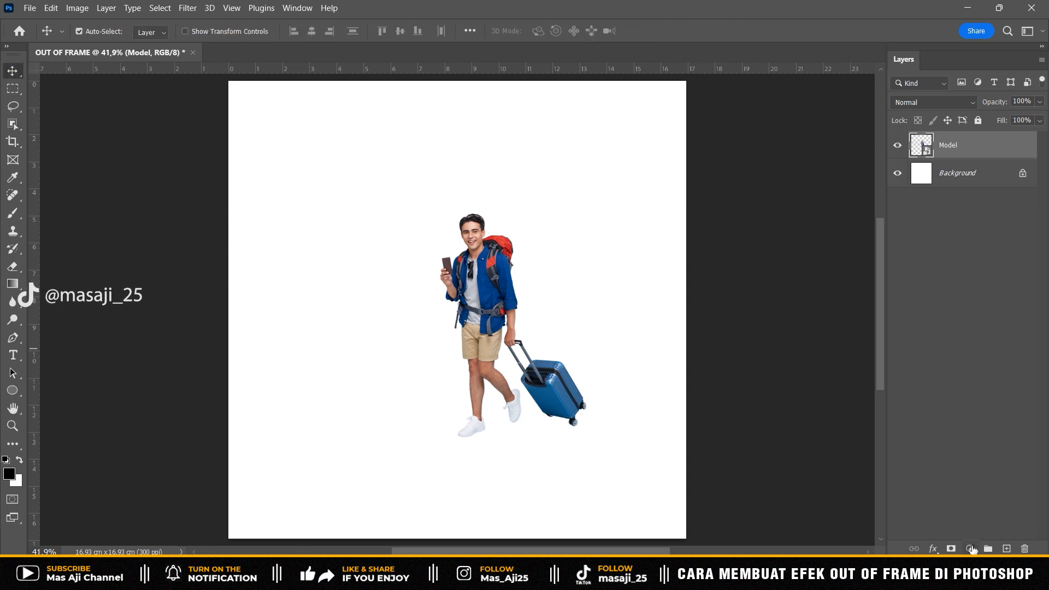
- Add a black Solid Color fill layer and place it beneath the Model layer
click(971, 549)
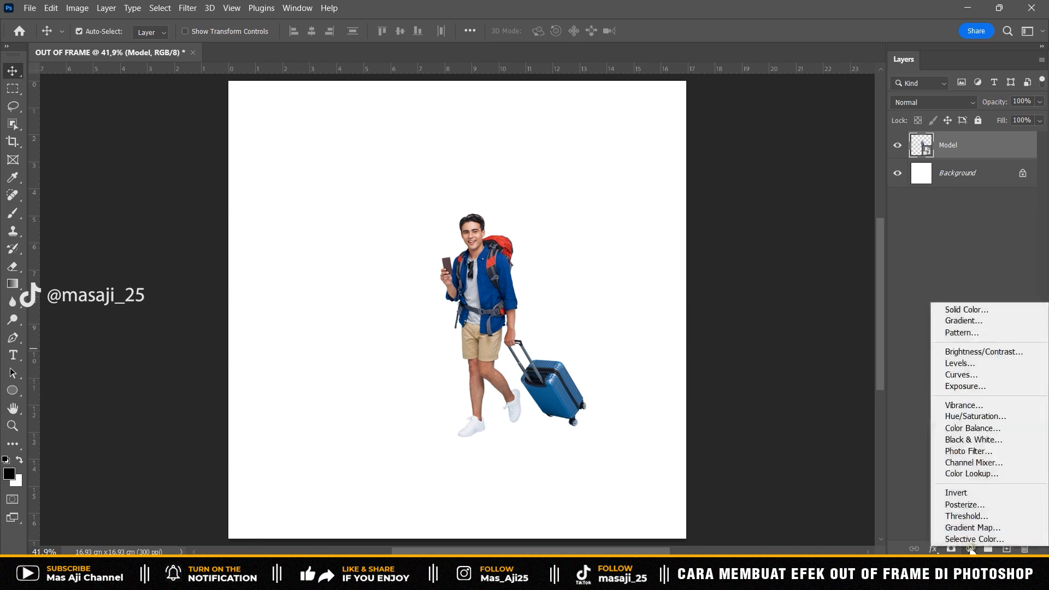
click(992, 311)
click(1009, 319)
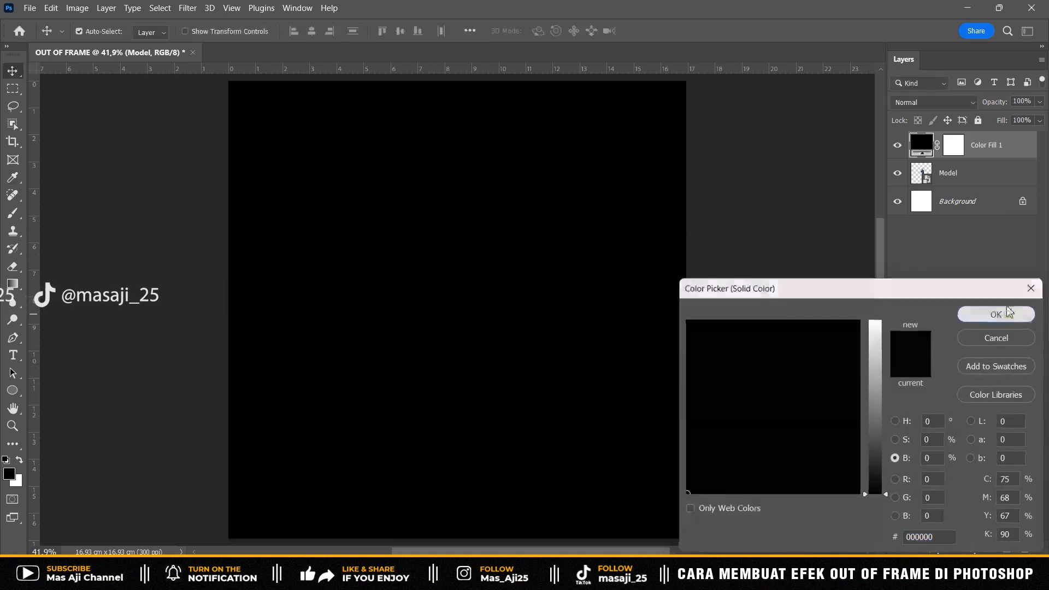
drag(1003, 152, 989, 187)
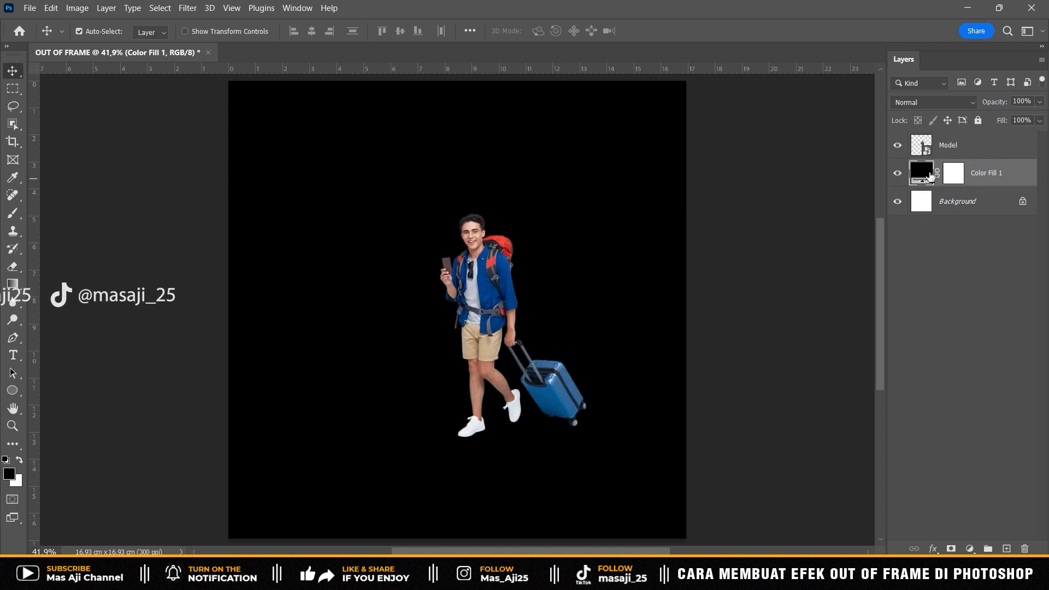
- Change the fill layer's color to beige c9af91, sampled from the man's shorts
double_click(931, 175)
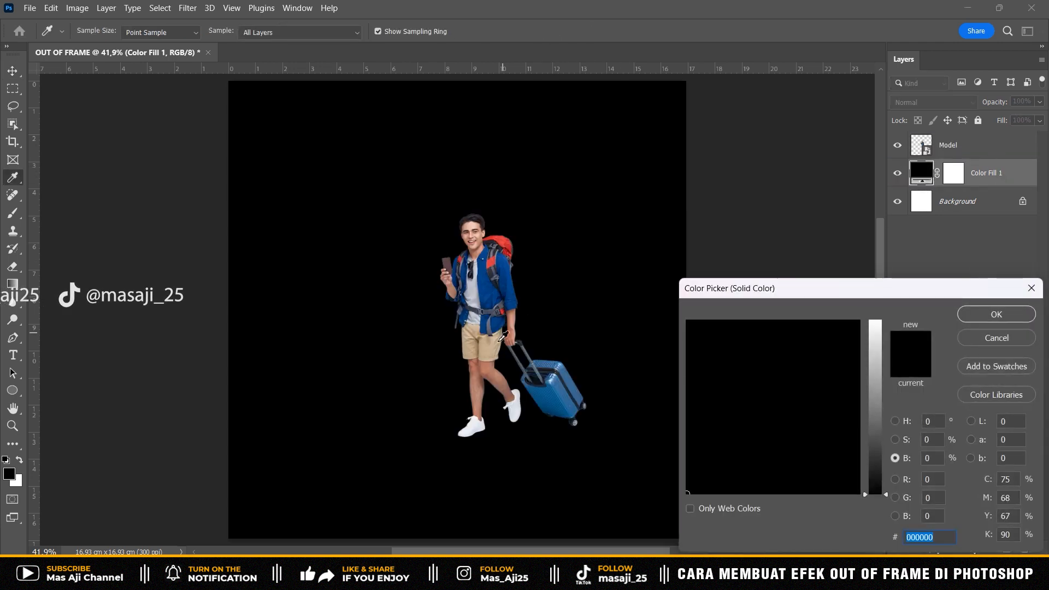
click(489, 351)
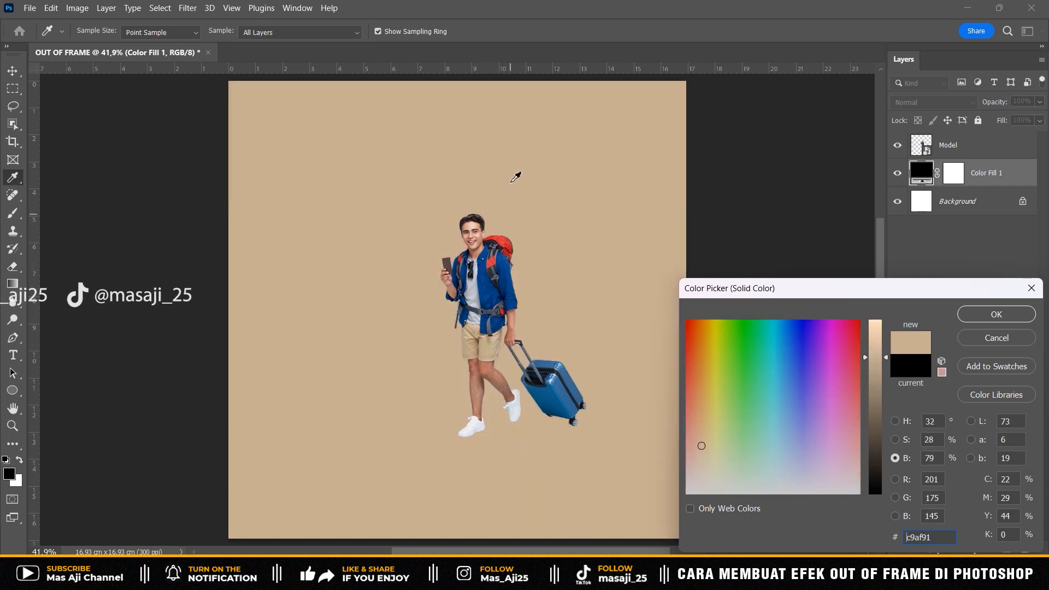
click(982, 313)
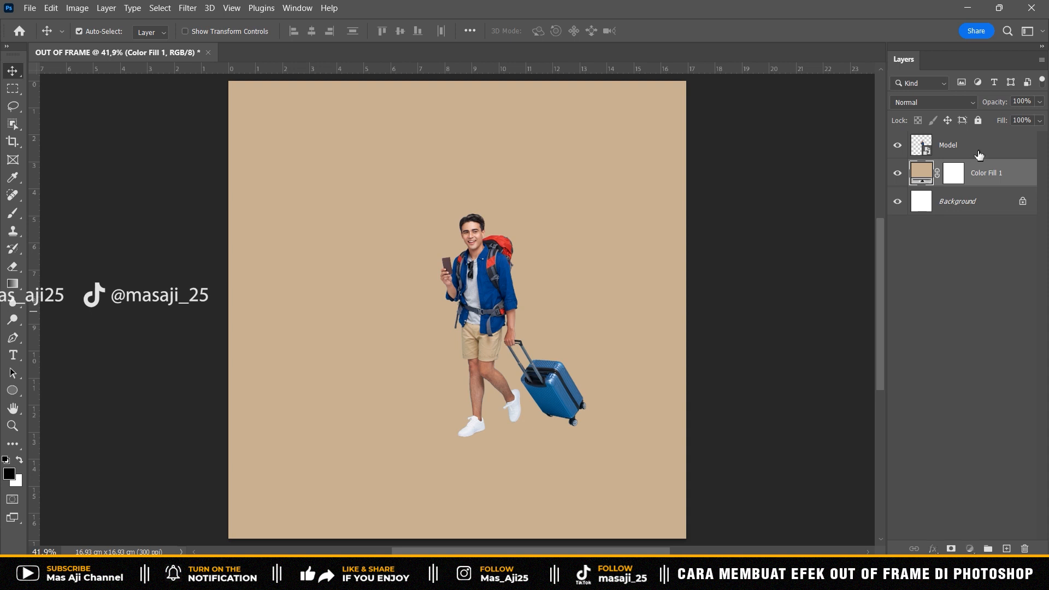
- Hide the Model layer and create a new empty layer directly above the color fill layer
click(956, 146)
click(893, 146)
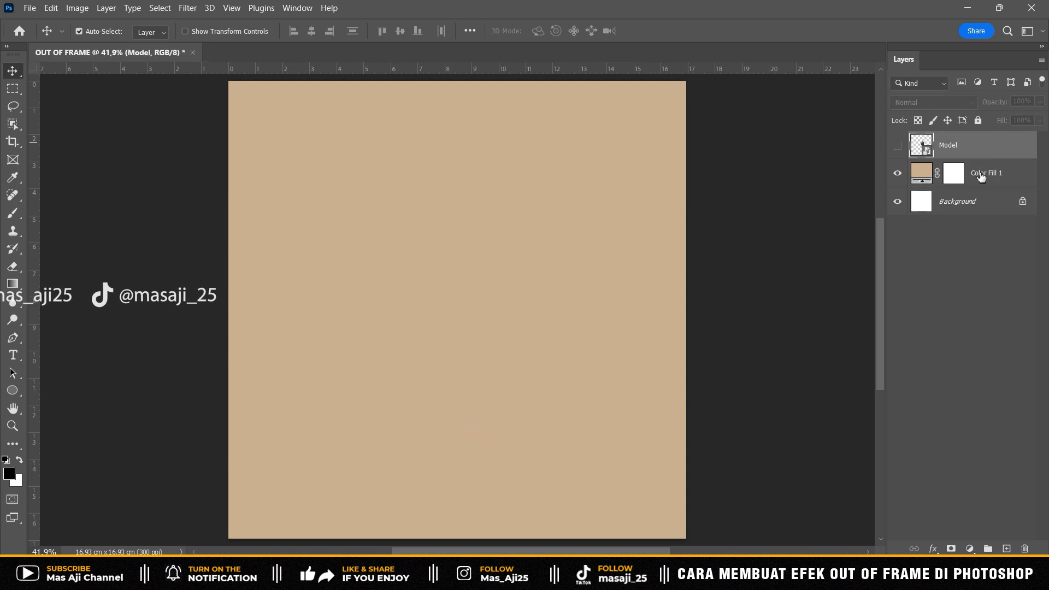
click(983, 179)
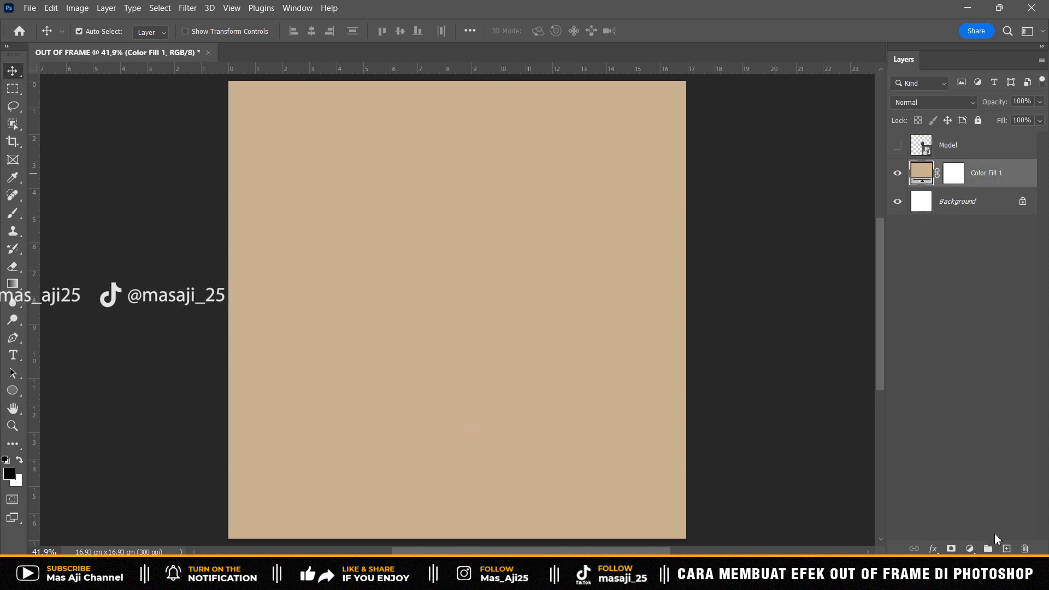
click(1007, 549)
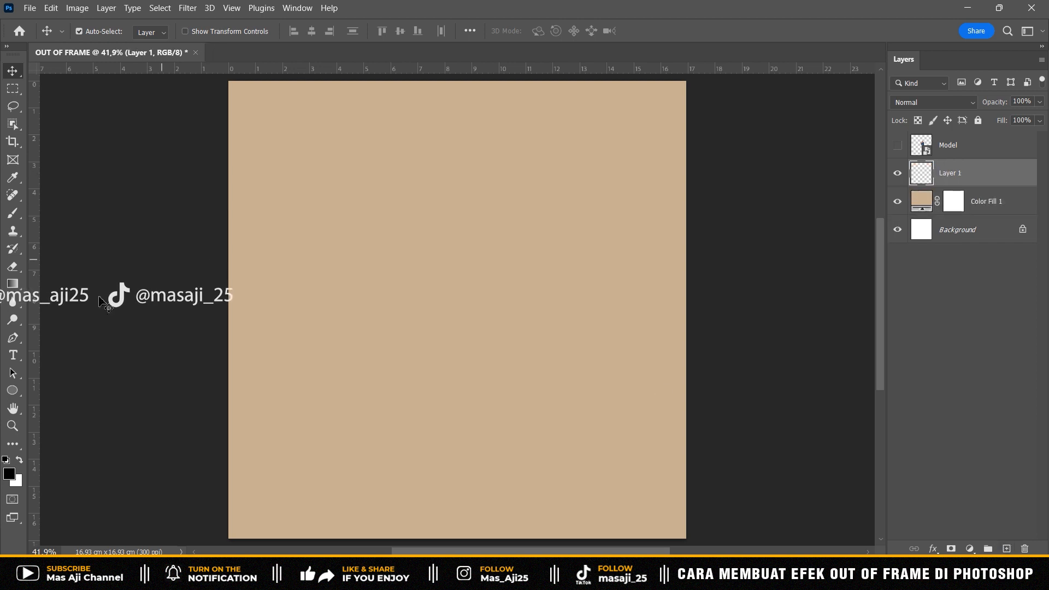
- Draw a black circle about 1513 px in diameter near the canvas center with the Ellipse tool
right_click(18, 395)
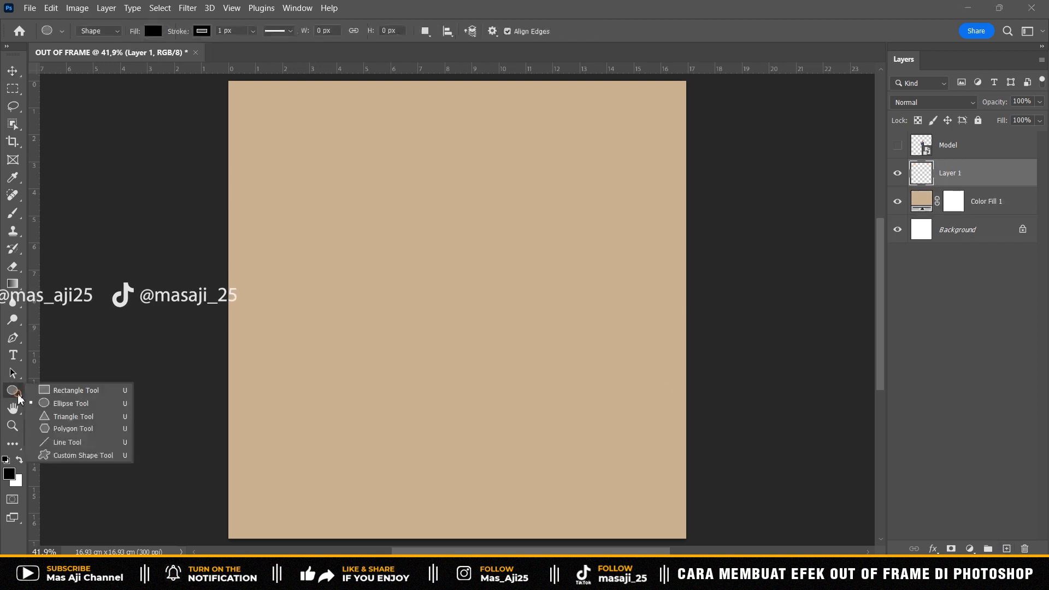
click(79, 405)
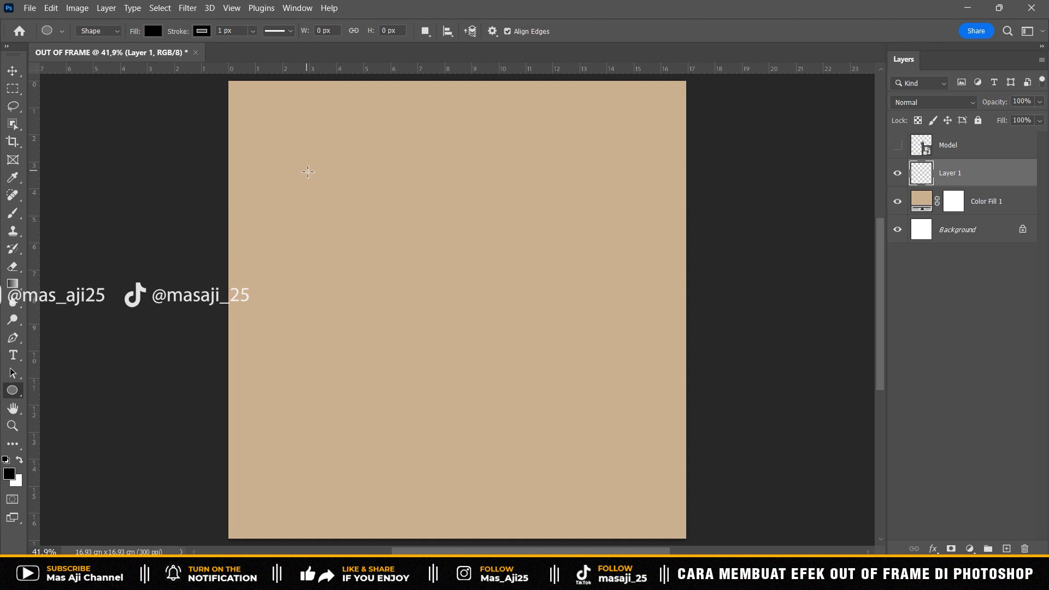
drag(288, 149, 632, 490)
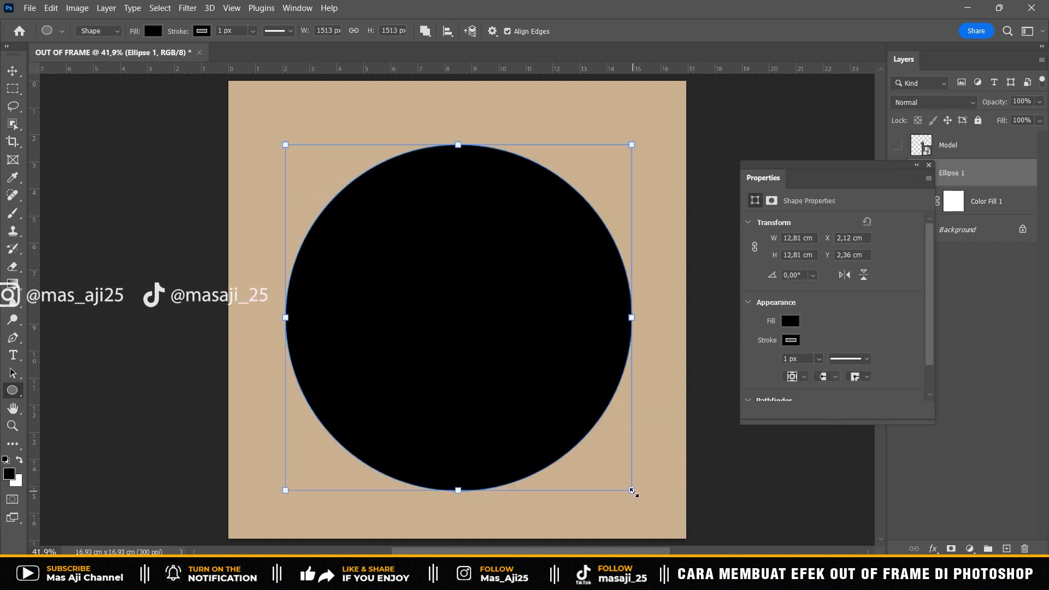
click(929, 166)
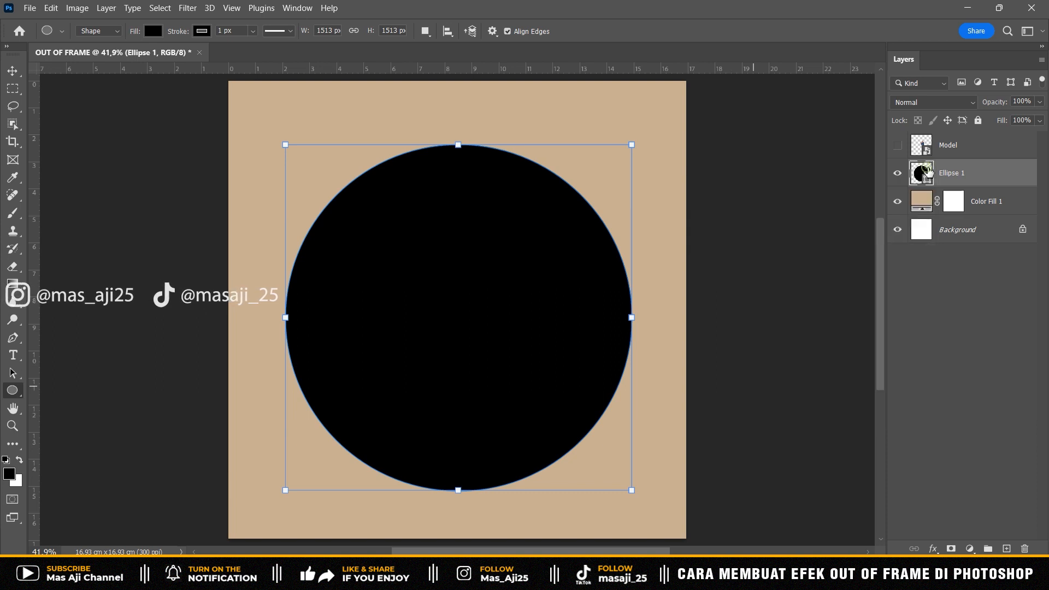
- Move the circle up so its center sits at about X 1000 px, Y 926 px
click(11, 74)
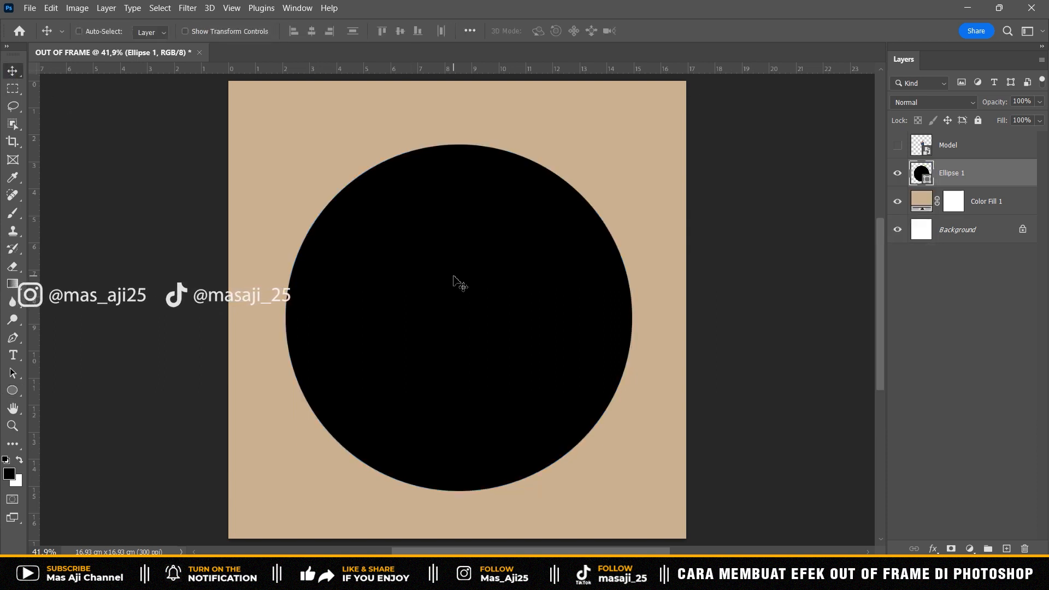
key(ctrl+t)
drag(481, 245, 481, 221)
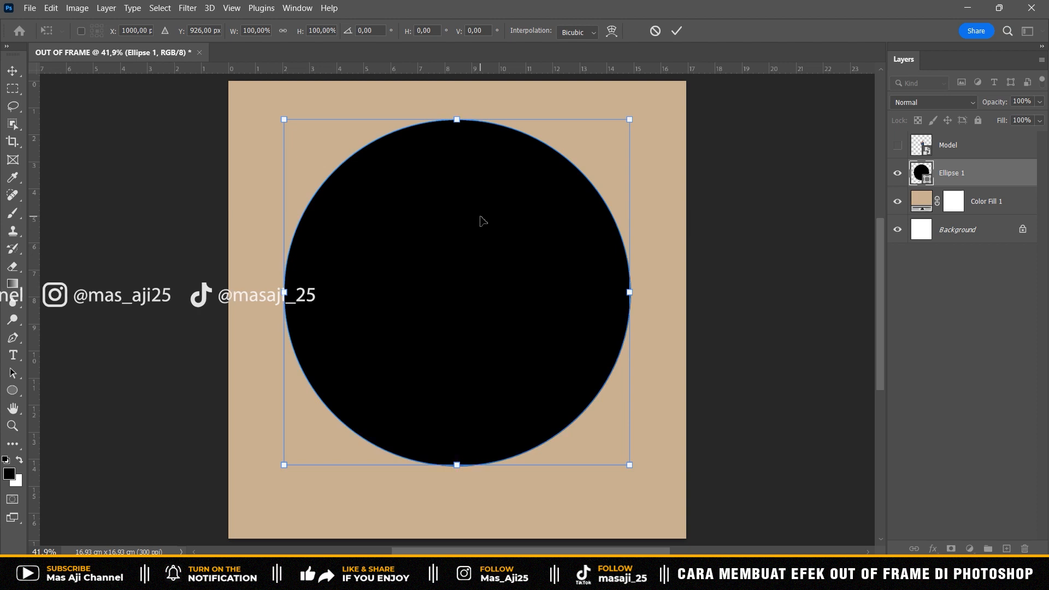
key(Return)
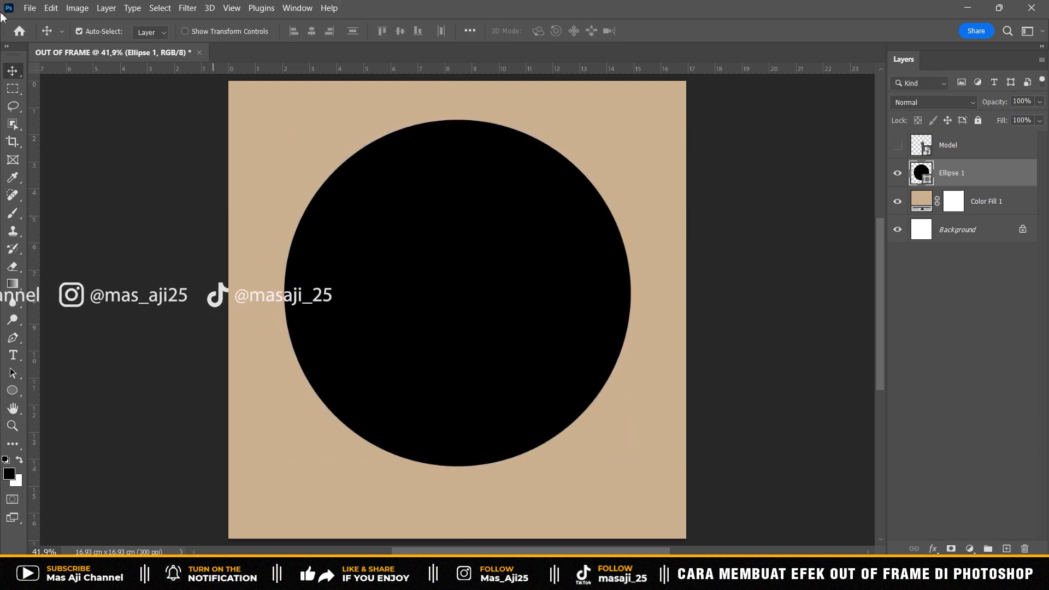
- Place the Gambar 1 image as an embedded layer above the circle and clip it to the circle
click(29, 9)
click(81, 295)
click(109, 123)
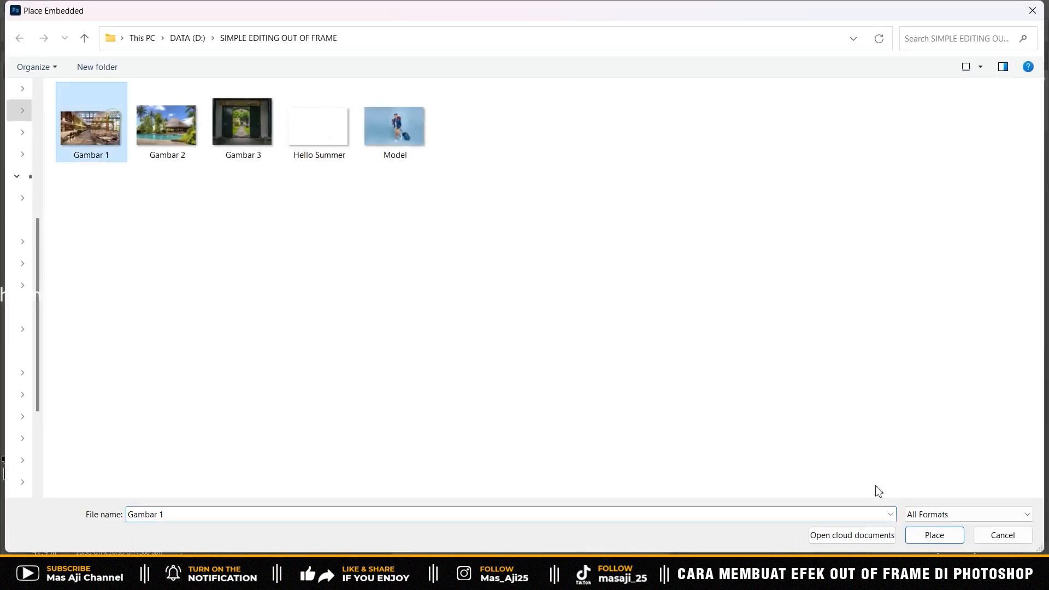
click(935, 536)
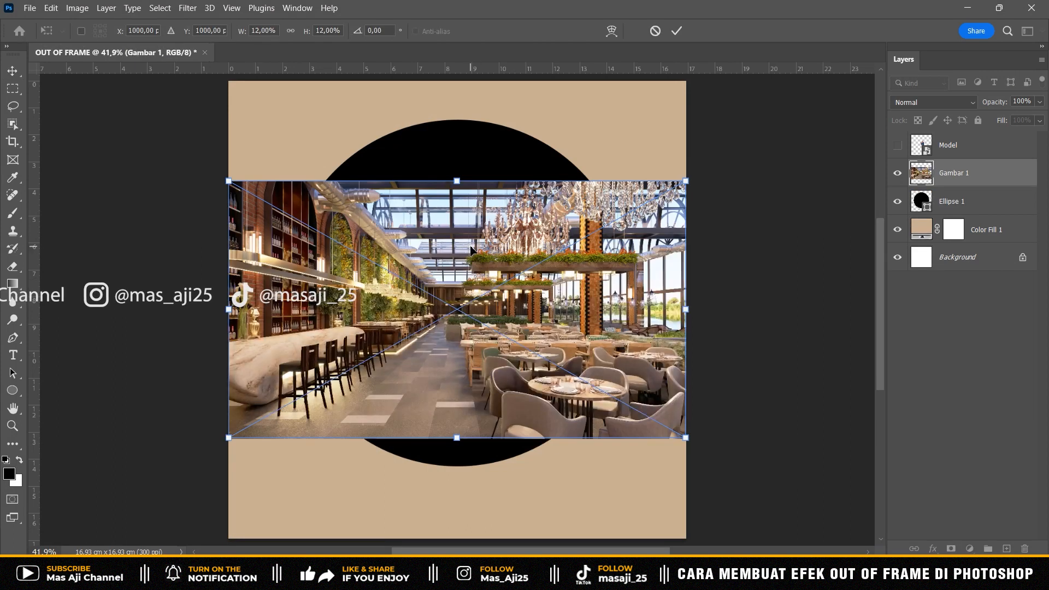
key(Return)
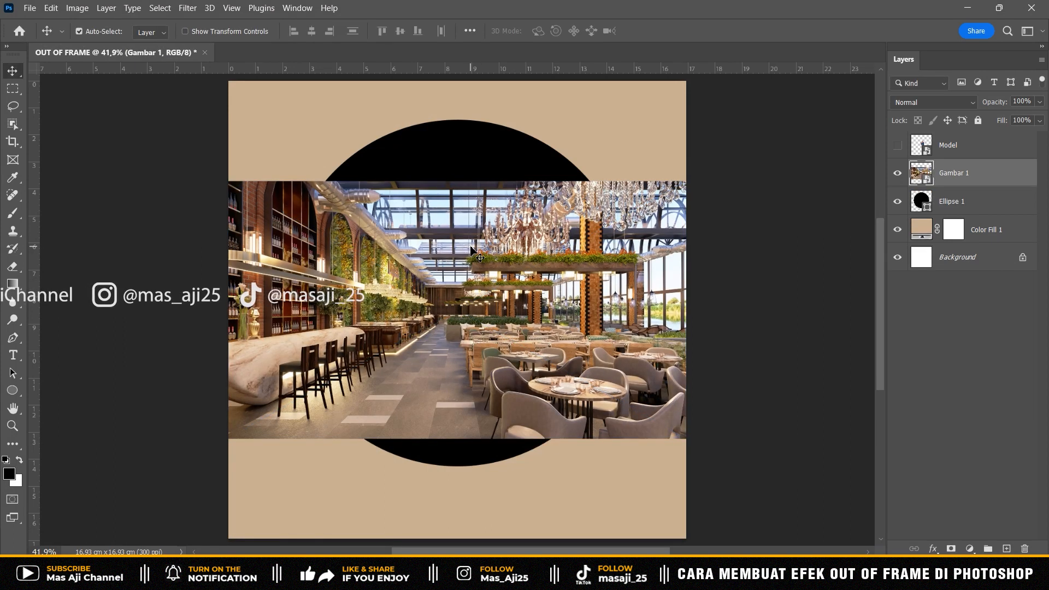
alt+click(966, 184)
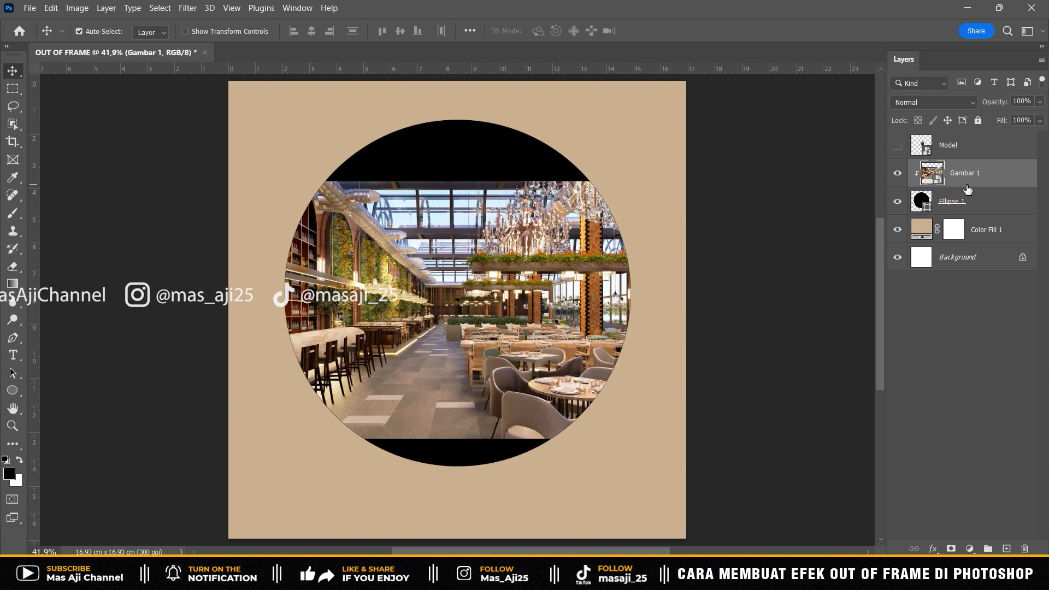
- Scale the restaurant image to about 18.07% and shift it left to about X 296.5 px so it fills the circle
key(ctrl+t)
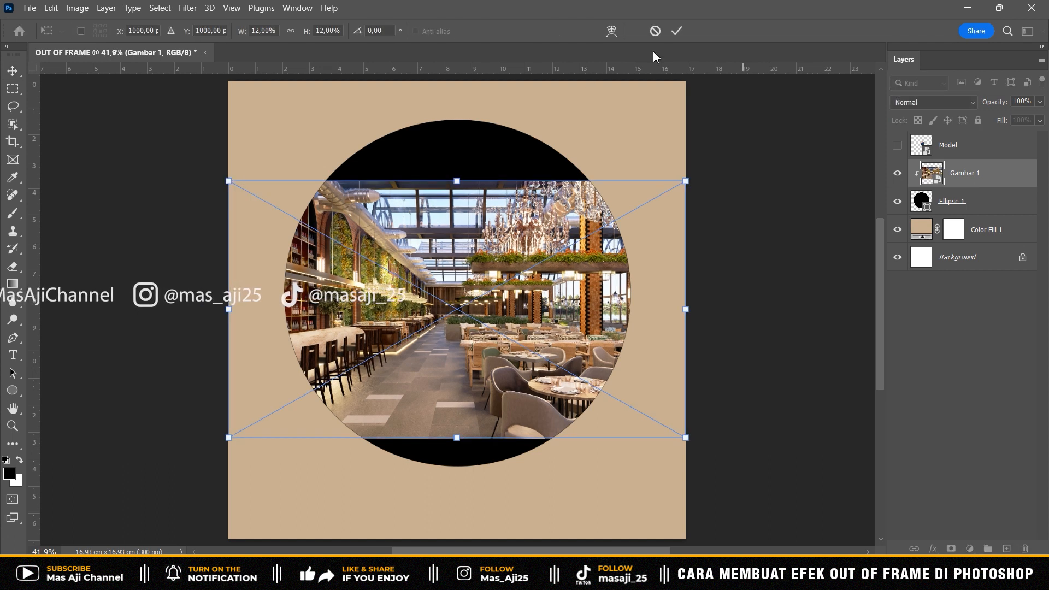
drag(232, 179, 112, 115)
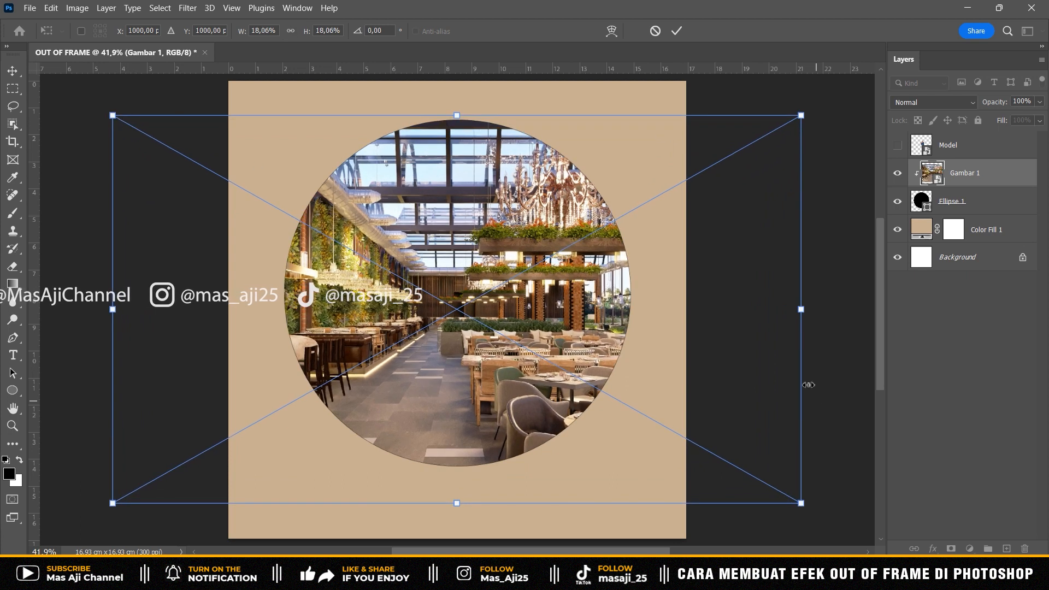
drag(770, 341, 607, 341)
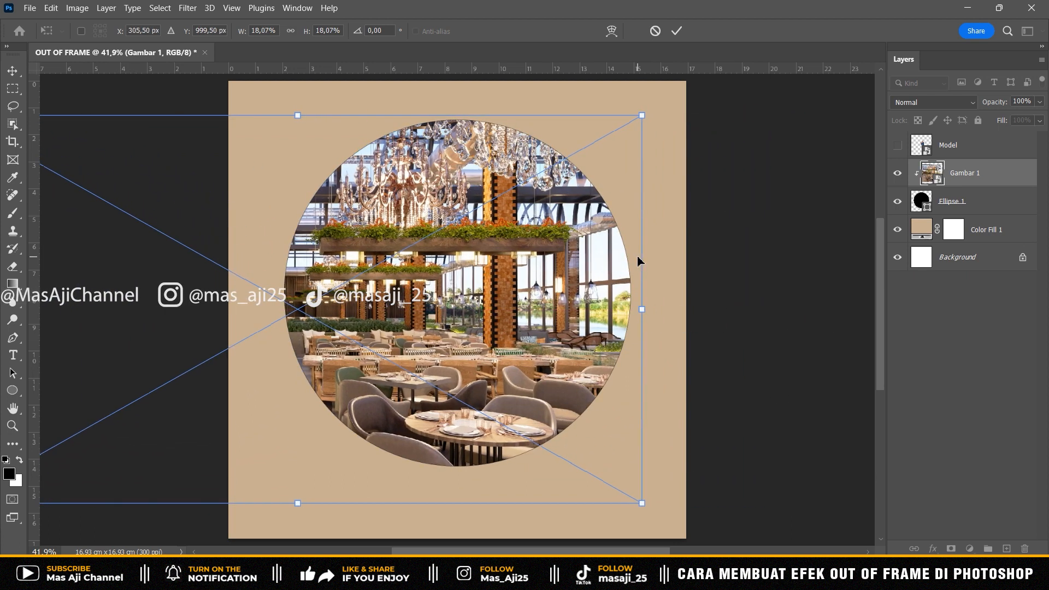
key(shift+Right)
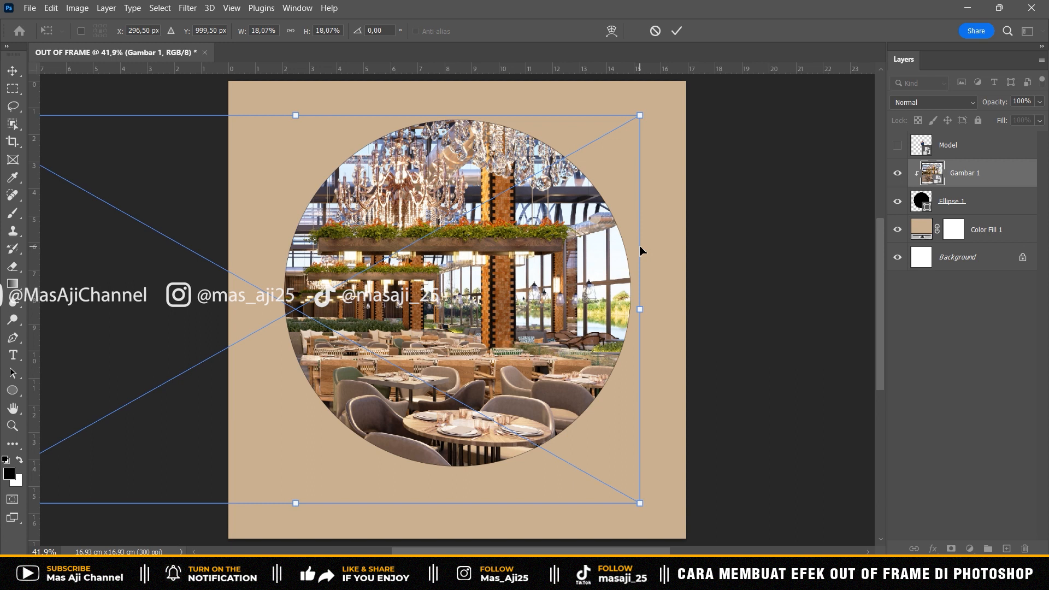
key(Return)
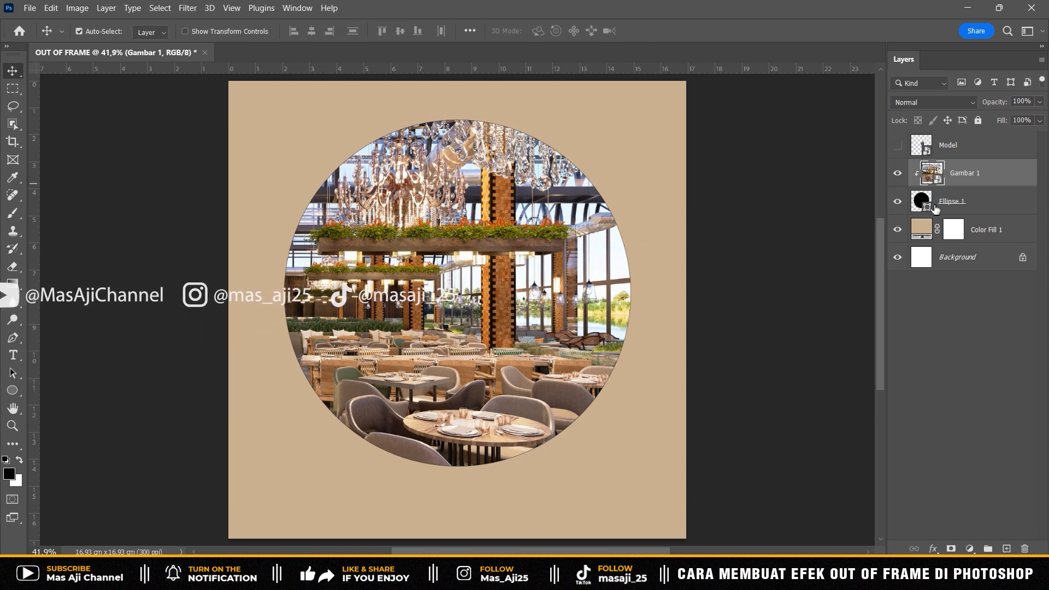
- Remove the stroke from the Ellipse 1 circle, setting it to no color
click(960, 204)
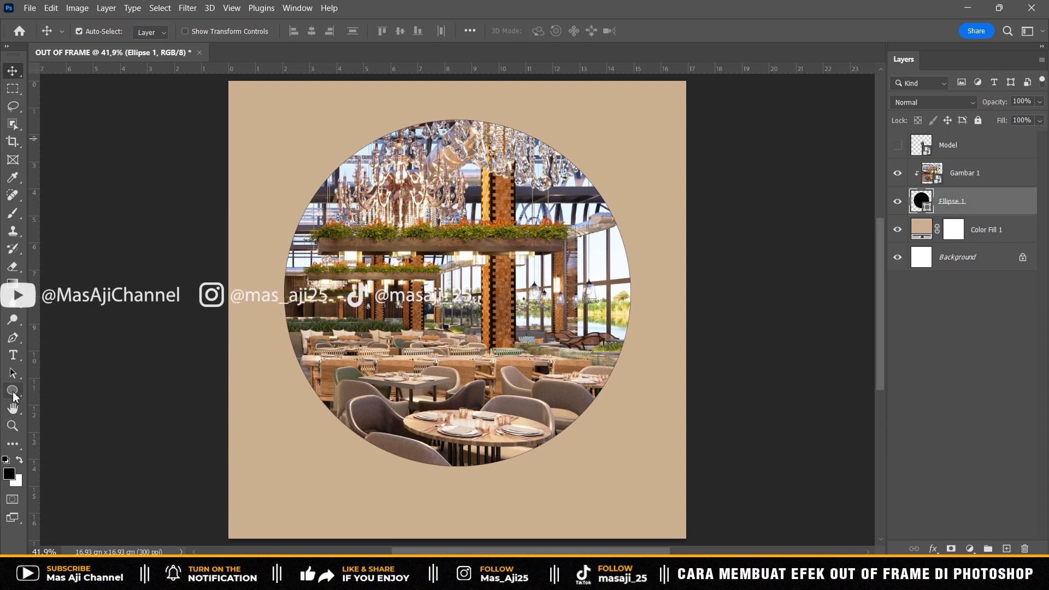
click(12, 391)
click(201, 31)
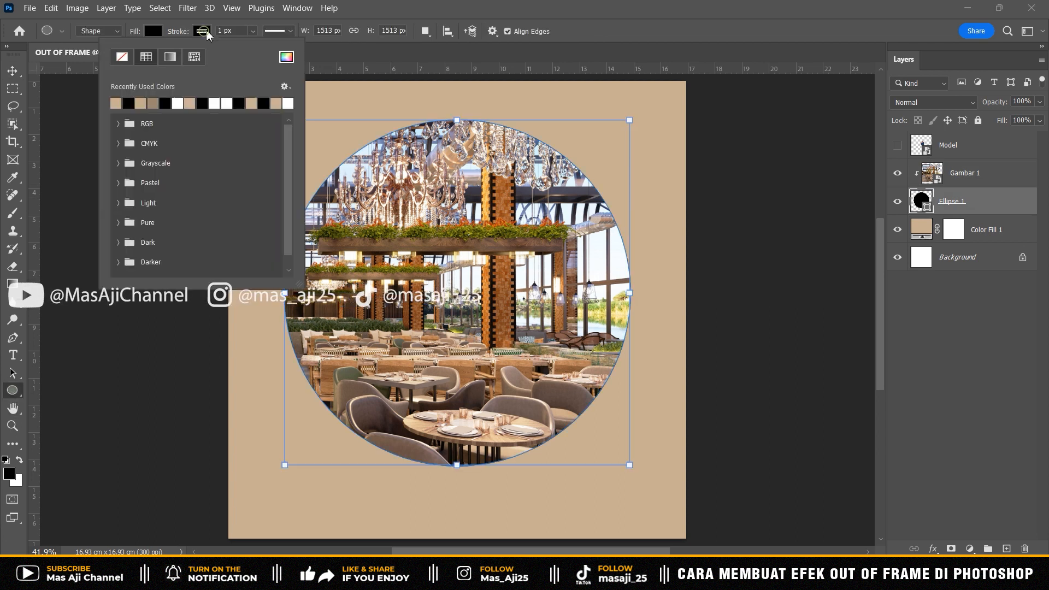
click(122, 57)
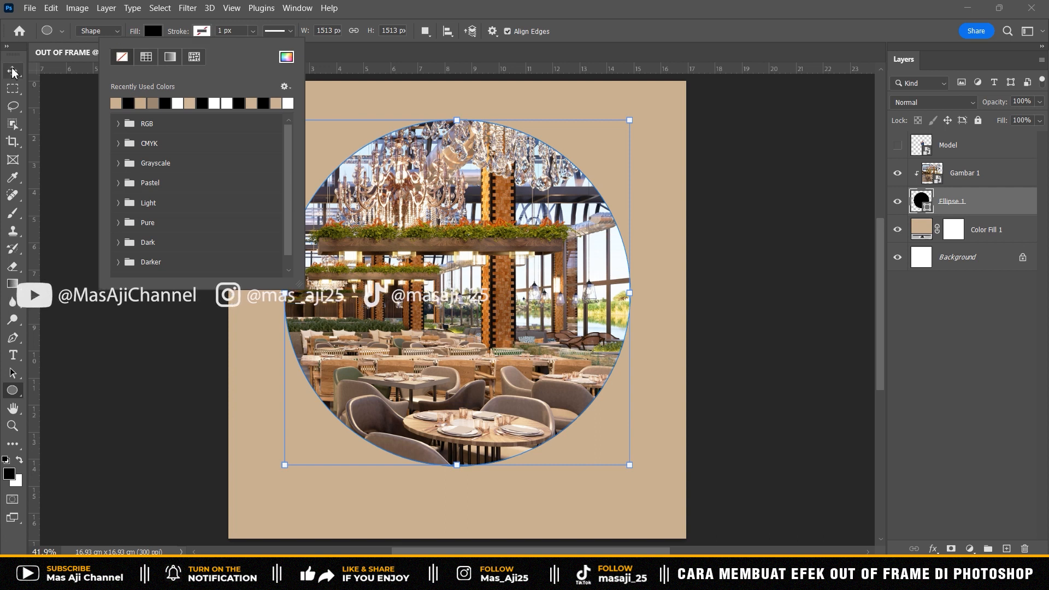
click(12, 70)
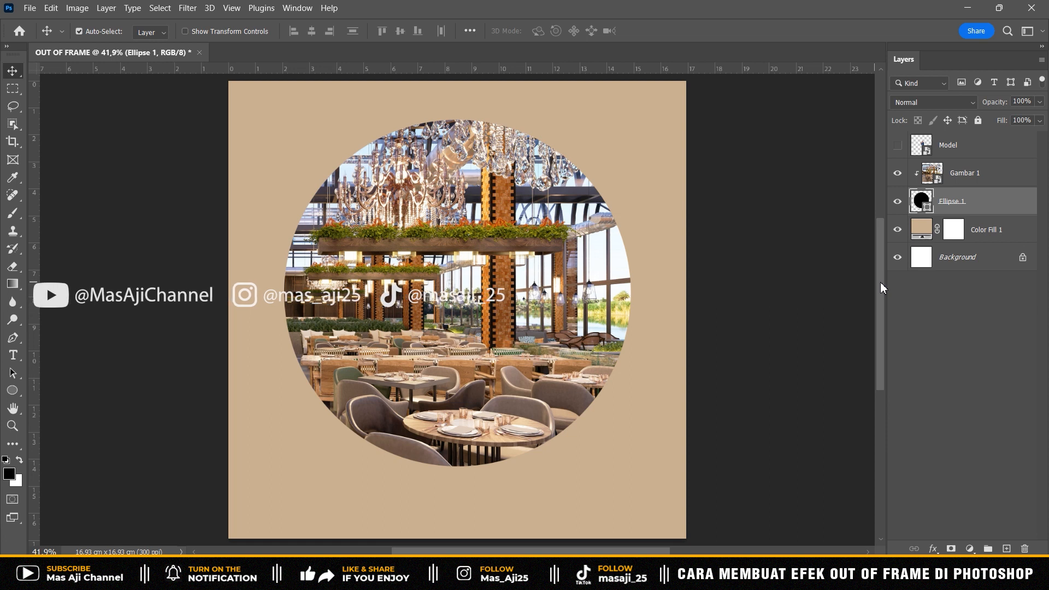
- Add a black Multiply Inner Shadow to Ellipse 1 with opacity 85%, angle 90°, distance 50 px, choke 30% and size 75 px
click(934, 549)
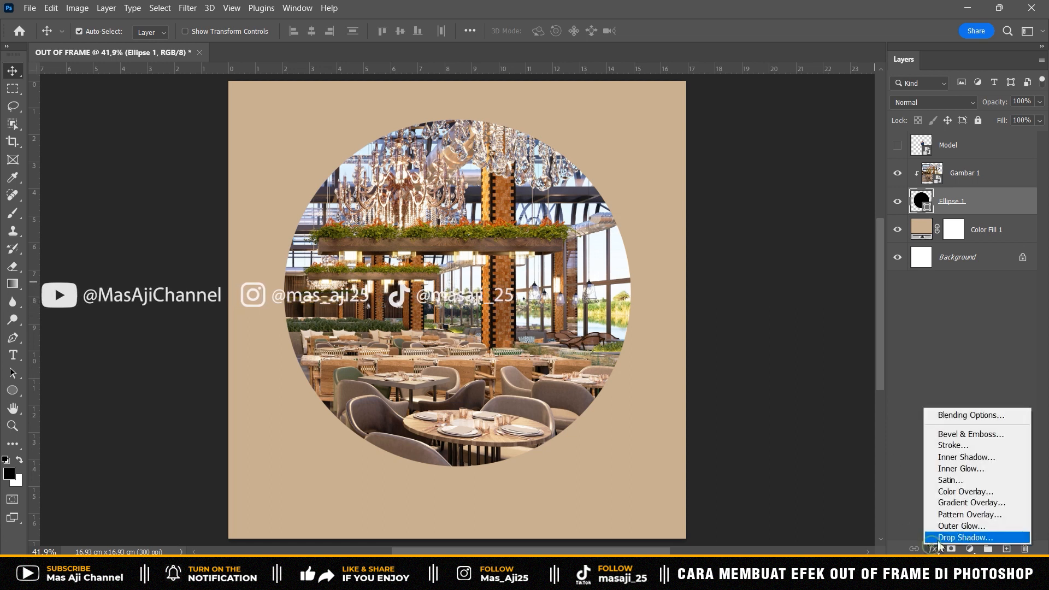
click(967, 457)
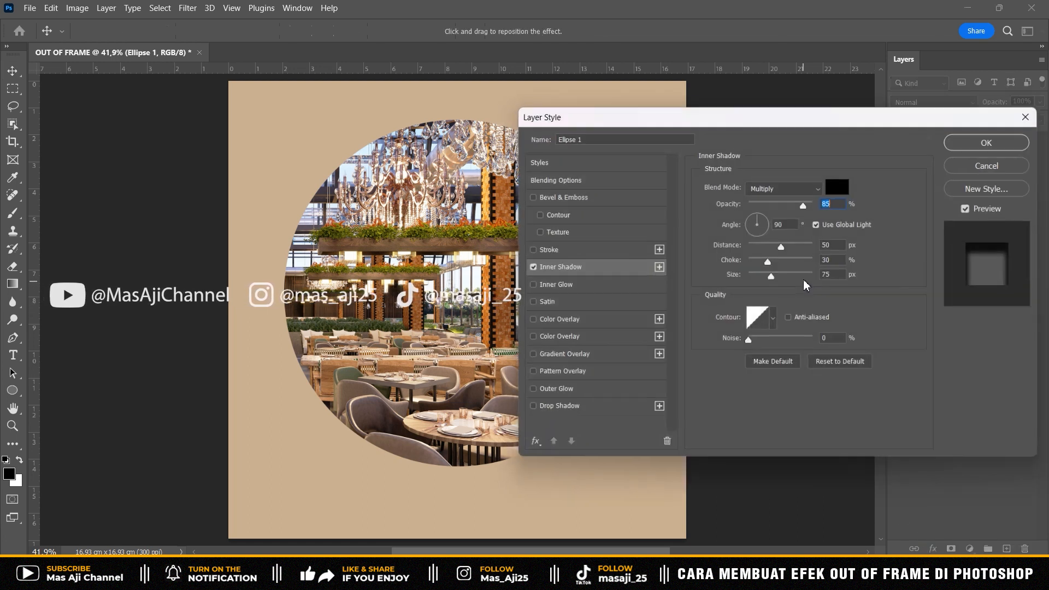
drag(832, 117, 846, 112)
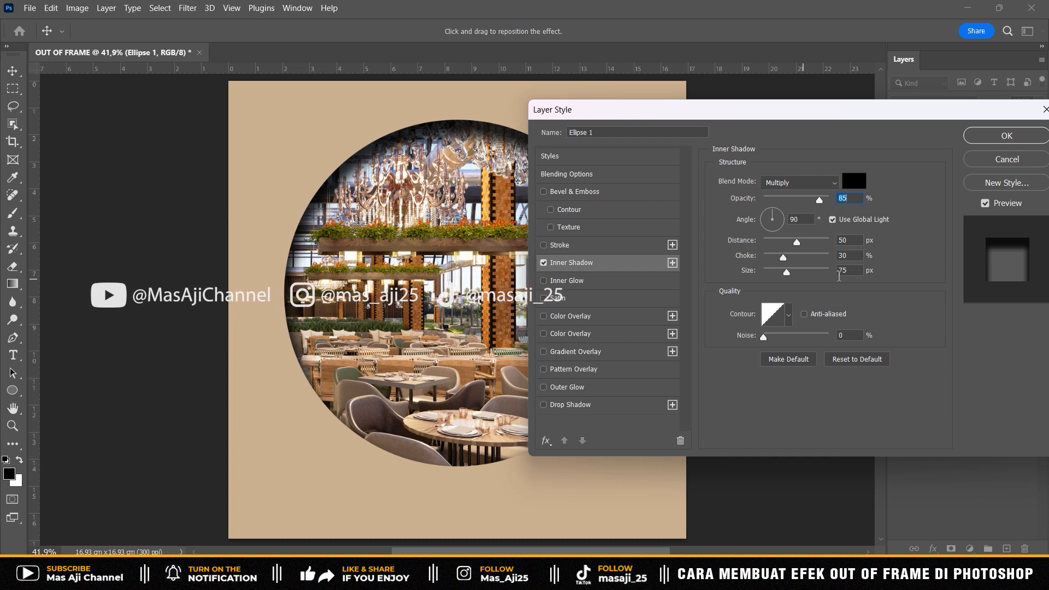
click(983, 141)
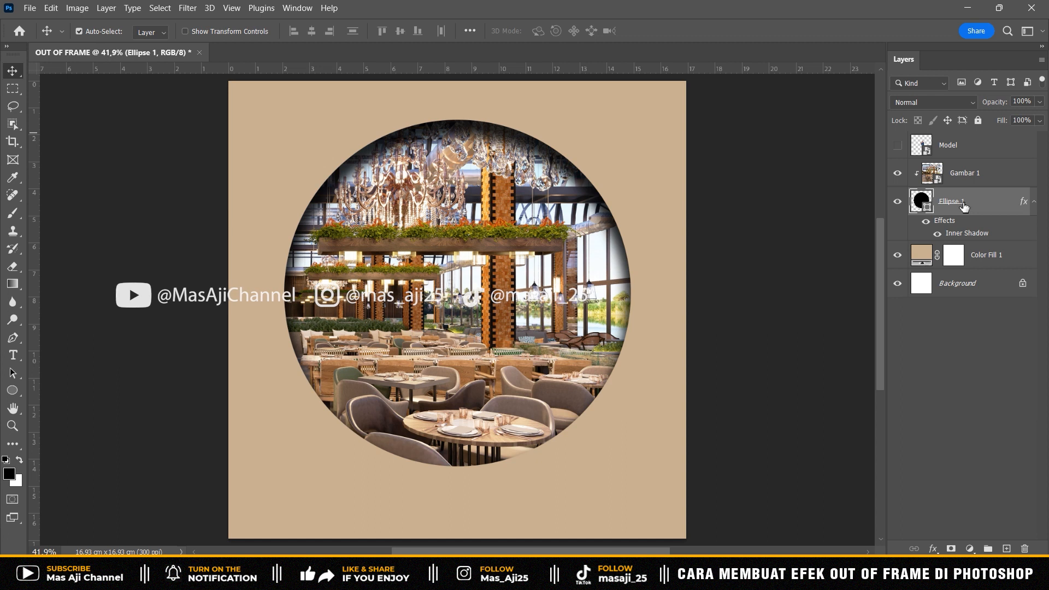
- Duplicate the circle layer twice and move Ellipse 1 copy and Ellipse 1 together above the Gambar 1 layer
key(ctrl+j)
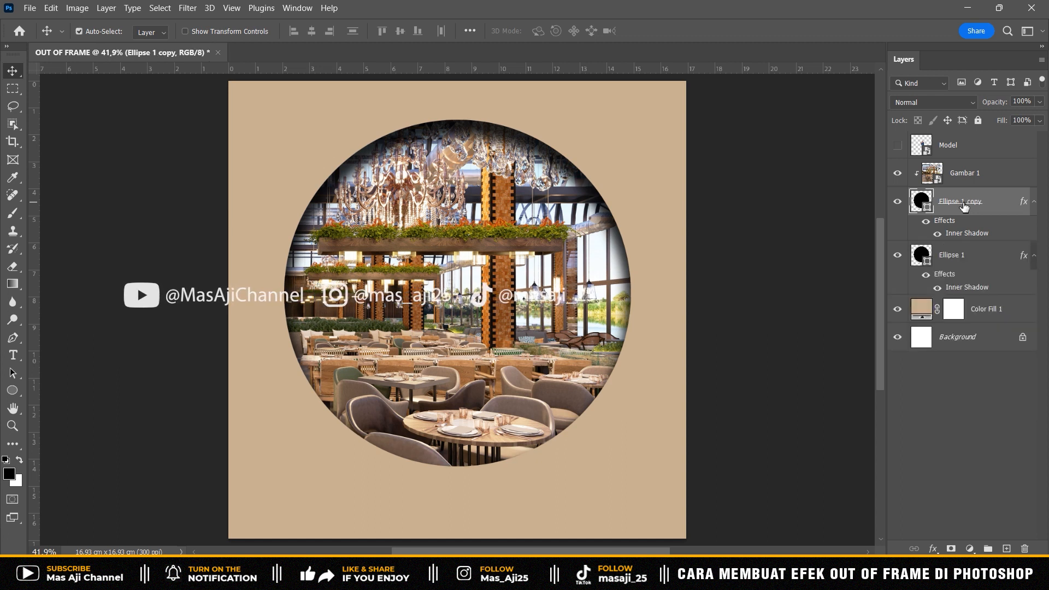
key(ctrl+j)
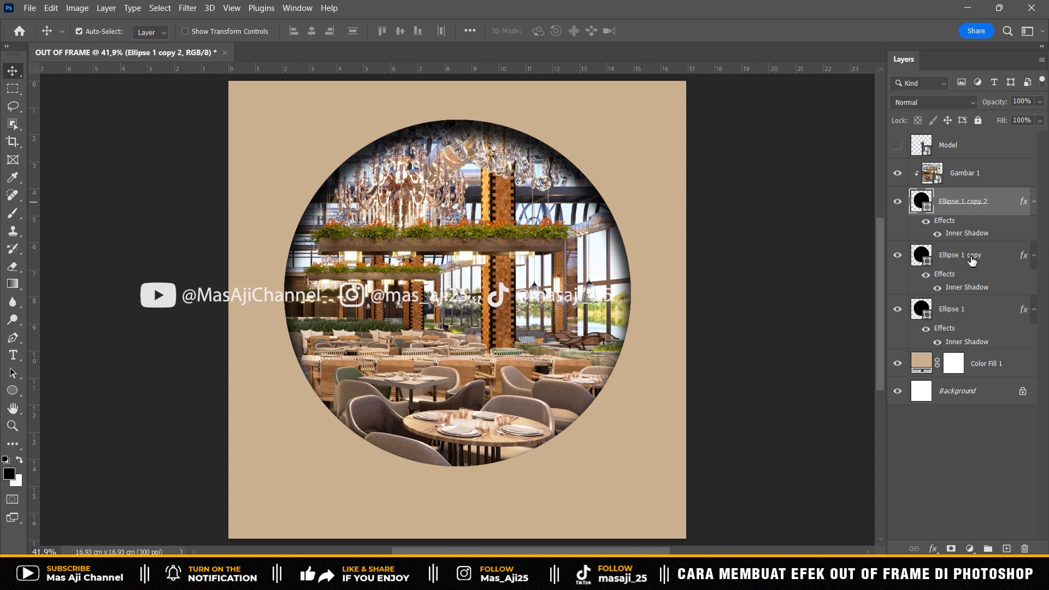
click(956, 264)
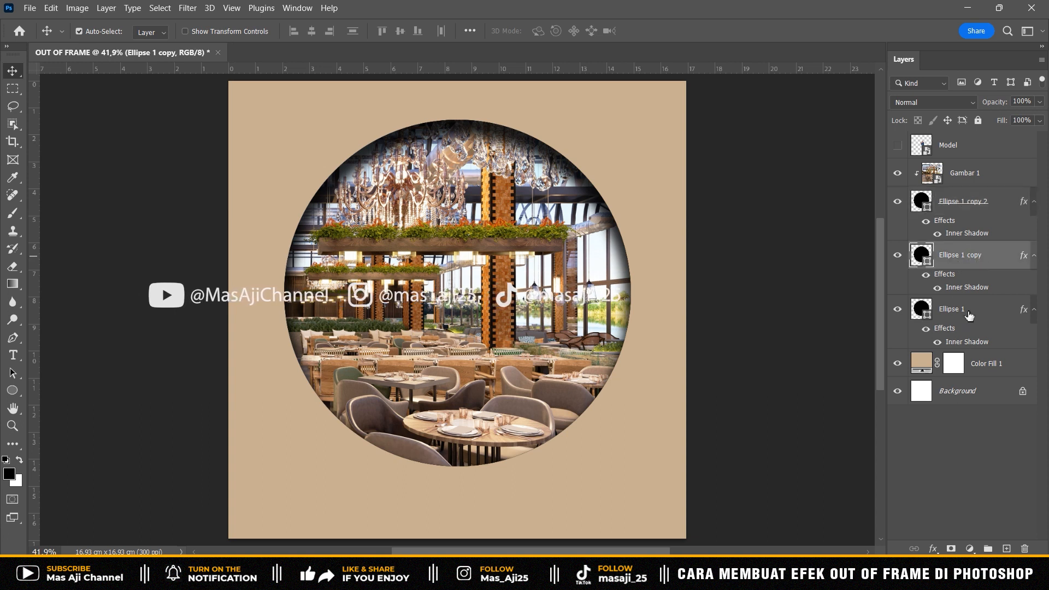
shift+click(971, 316)
drag(953, 264, 981, 166)
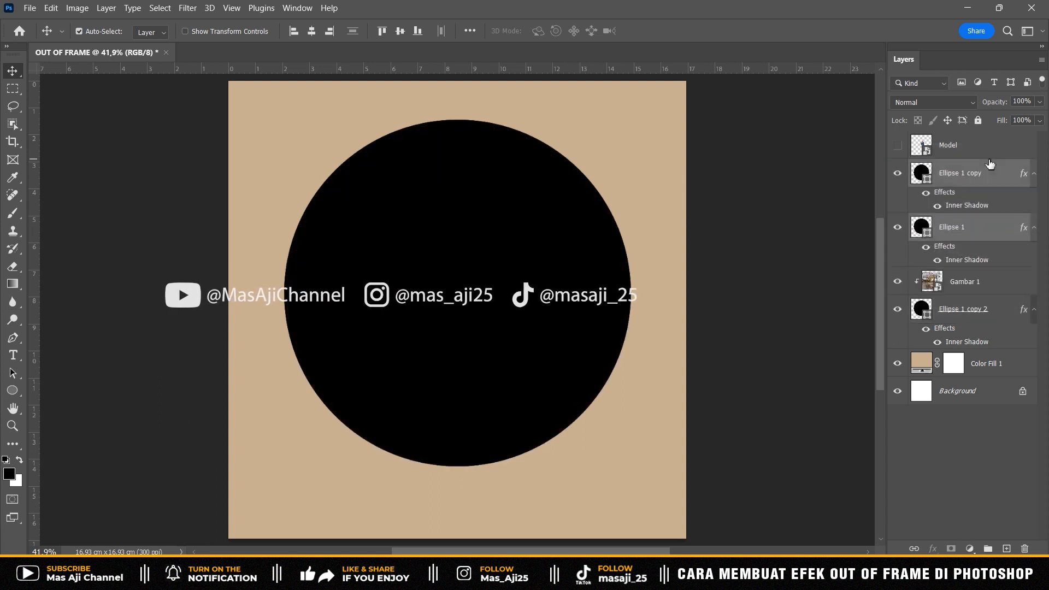
- Hide Ellipse 1 copy, then scale the Ellipse 1 circle to about 72.57% and shift it down within the large circle
click(982, 175)
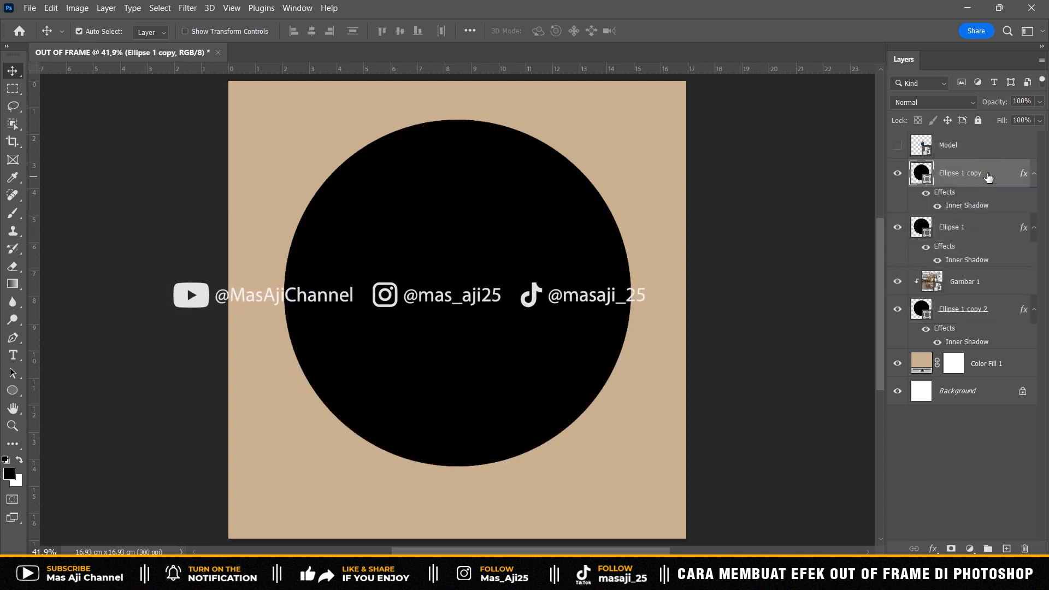
click(898, 173)
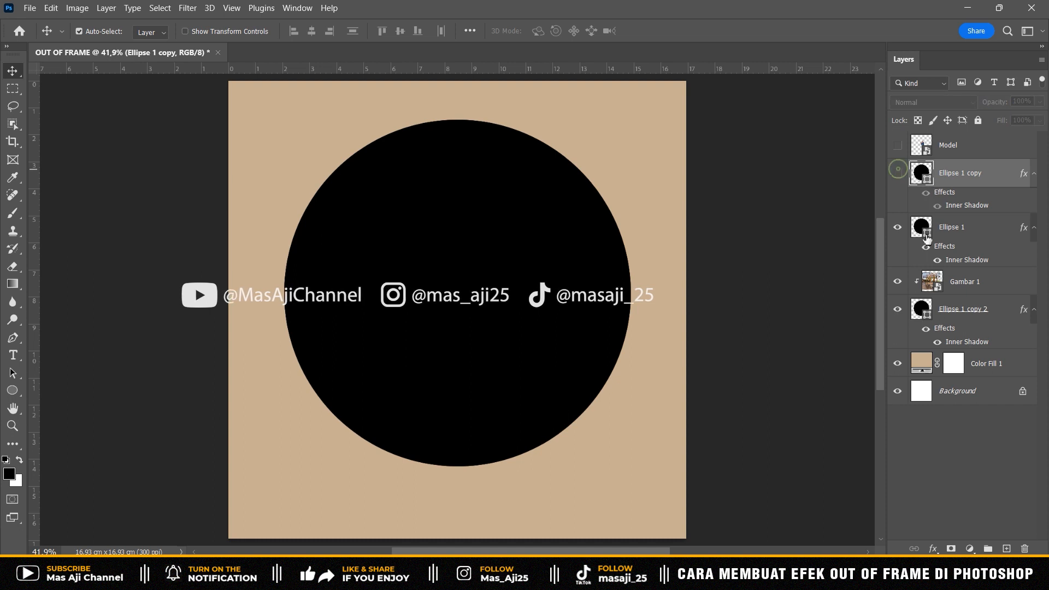
click(966, 228)
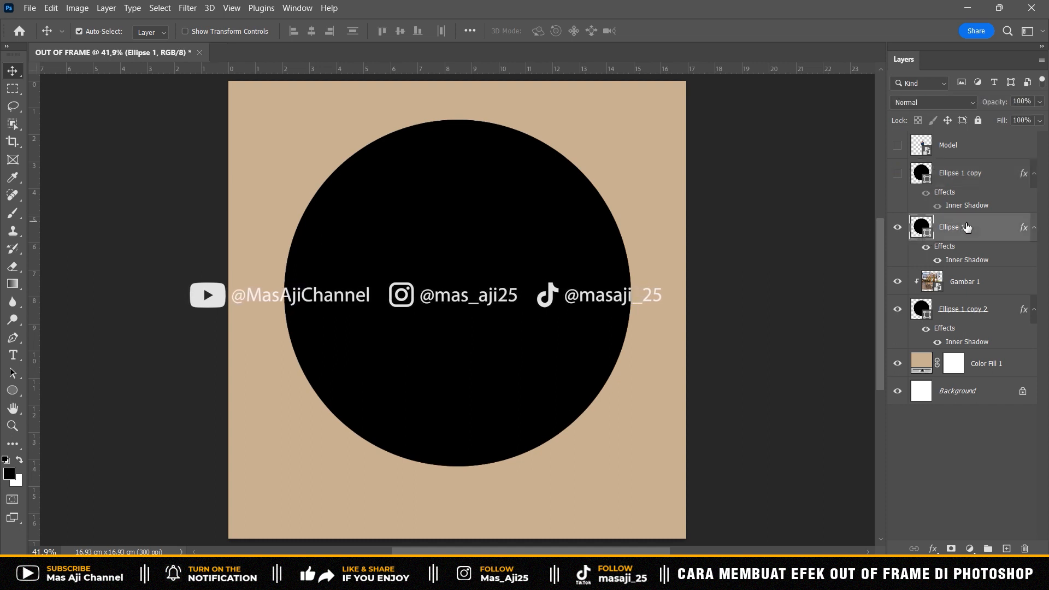
key(ctrl+t)
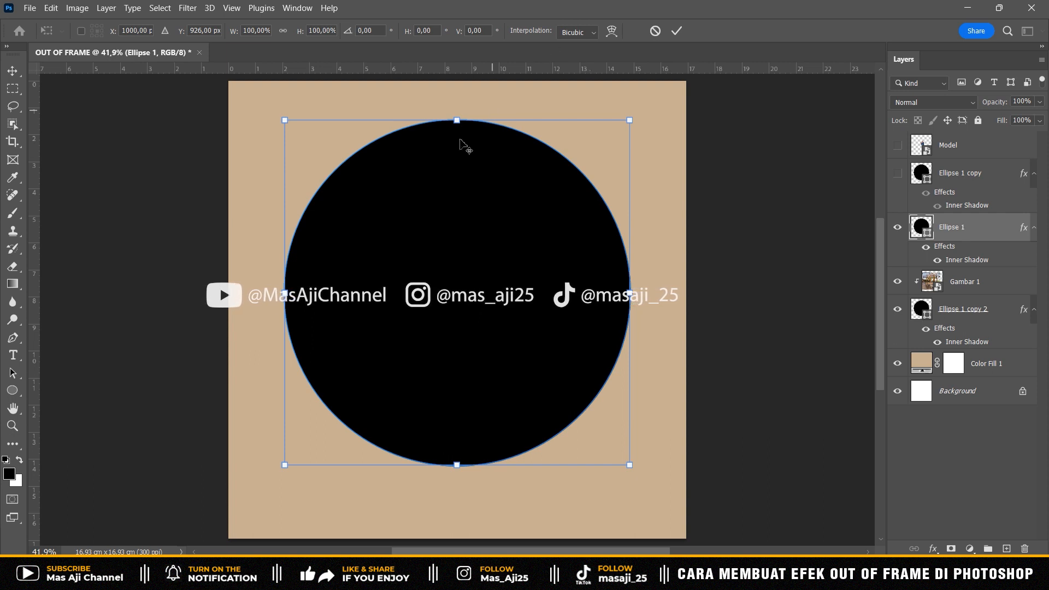
drag(282, 121, 338, 172)
drag(499, 237, 504, 255)
key(Down)
key(Down)
key(Down)
key(Down)
key(Down)
key(Down)
key(Down)
key(Down)
key(Down)
key(Down)
key(Down)
key(Down)
key(Down)
key(Down)
key(Down)
key(Down)
key(Down)
key(Down)
key(Down)
key(Down)
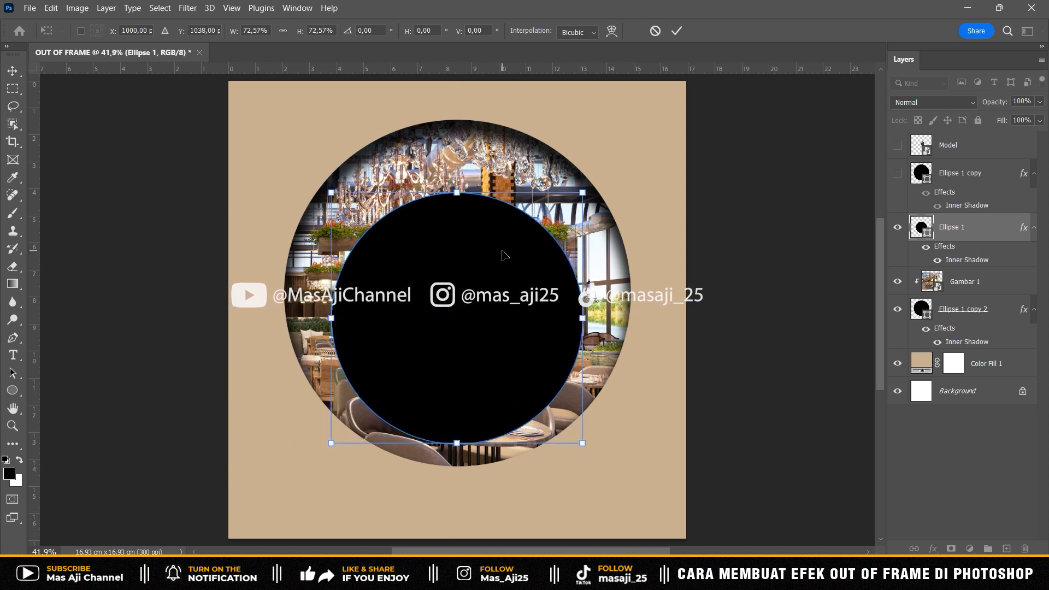
key(Return)
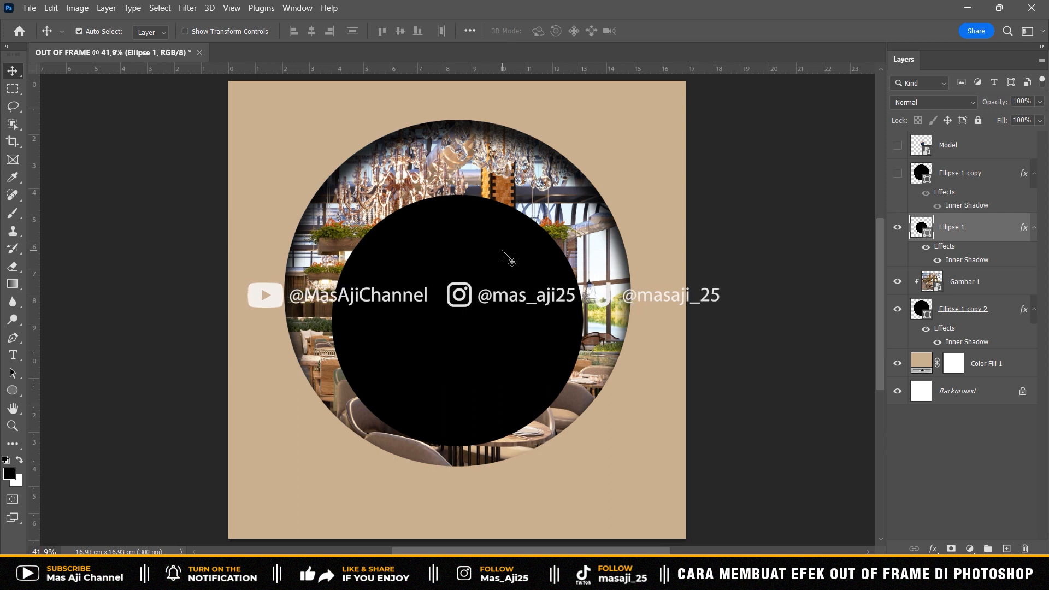
- Place the Gambar 2 image as an embedded layer above Ellipse 1 and clip it to that circle
click(30, 8)
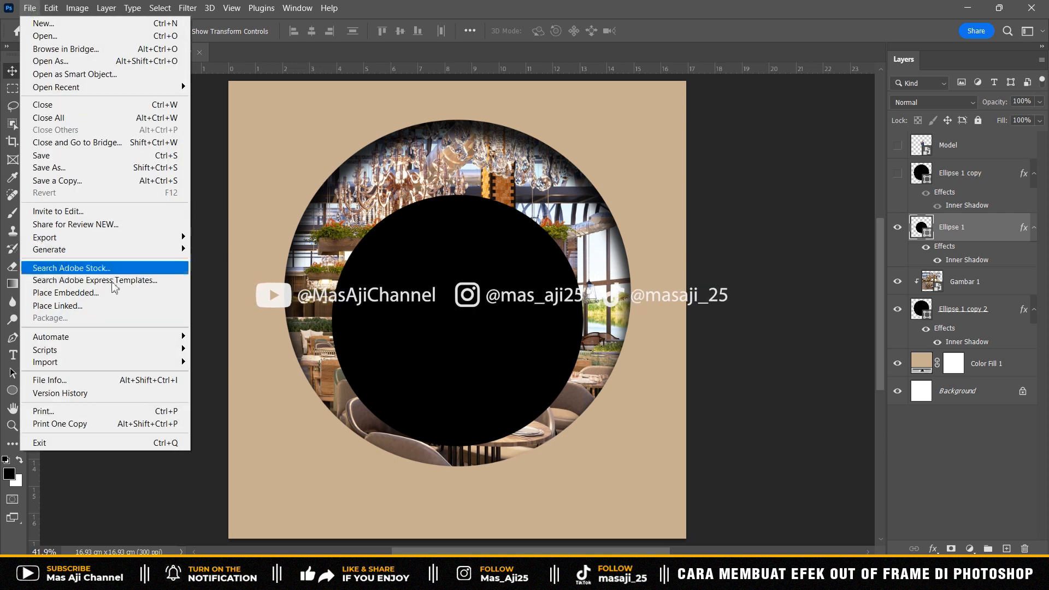
click(108, 295)
click(182, 133)
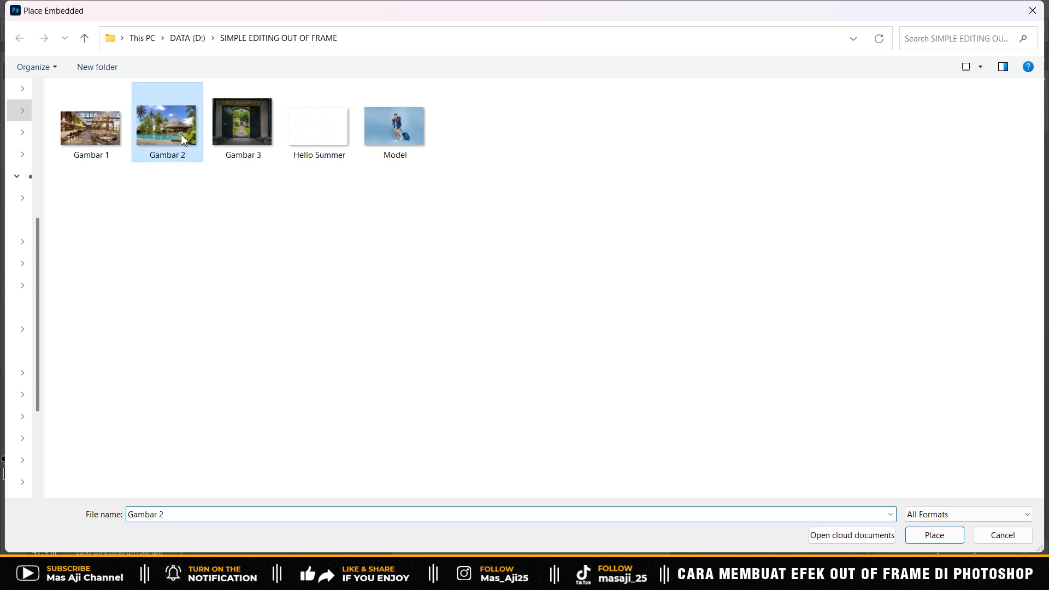
click(919, 534)
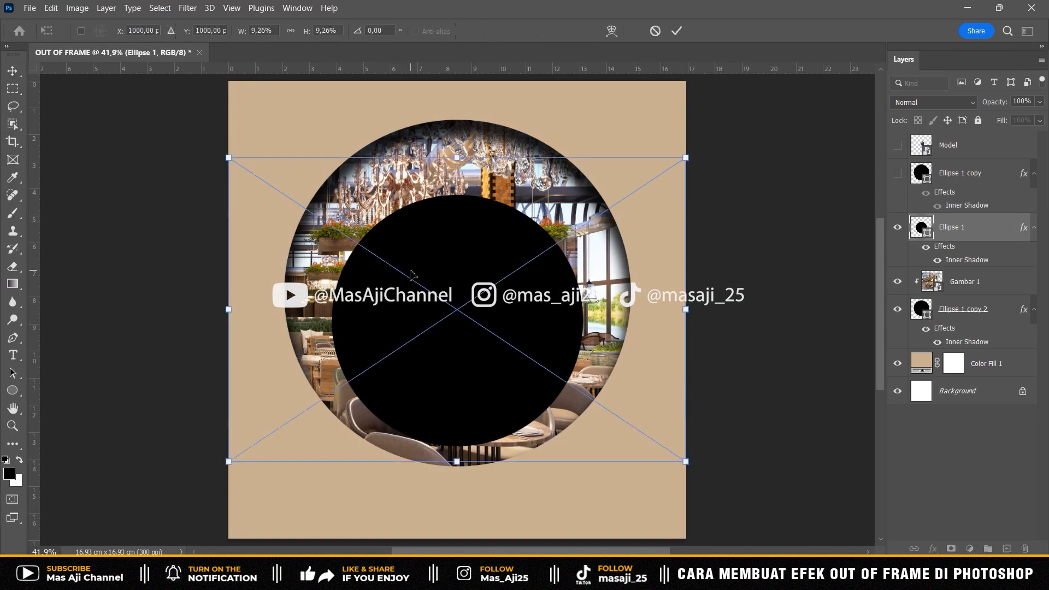
key(Return)
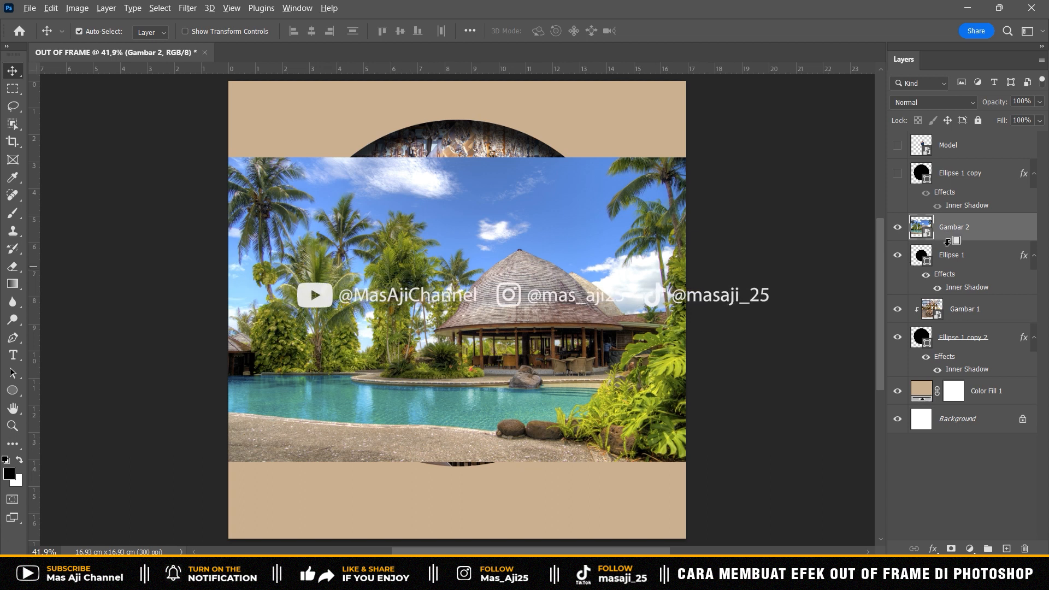
alt+click(948, 241)
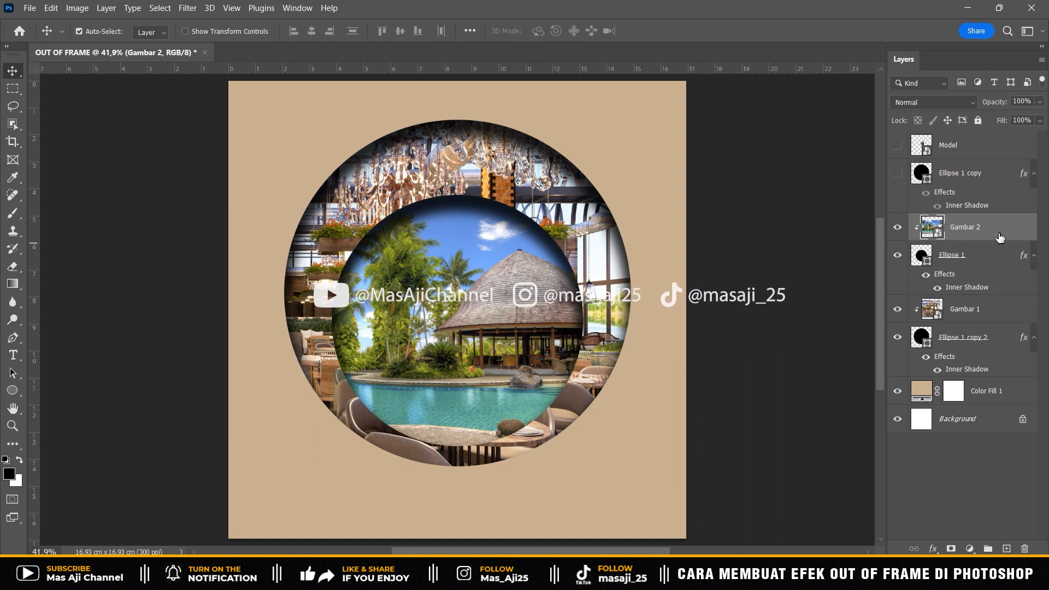
- Shift the pool image right to about X 1450.5 px and scale it to about 9.75%
key(ctrl+t)
key(Right)
key(Right)
key(Right)
key(Right)
key(Right)
key(Right)
key(Right)
key(Right)
key(Right)
key(Right)
key(Right)
key(Right)
key(Right)
key(Right)
key(Right)
key(Right)
key(Right)
key(Right)
key(Right)
key(Right)
key(shift+Right)
key(shift+Right)
key(shift+Right)
key(shift+Right)
key(shift+Right)
key(shift+Right)
key(shift+Right)
key(shift+Right)
key(shift+Right)
key(shift+Right)
key(shift+Right)
key(shift+Right)
key(shift+Right)
key(shift+Right)
key(shift+Right)
key(shift+Right)
key(shift+Right)
key(shift+Right)
key(shift+Right)
key(shift+Right)
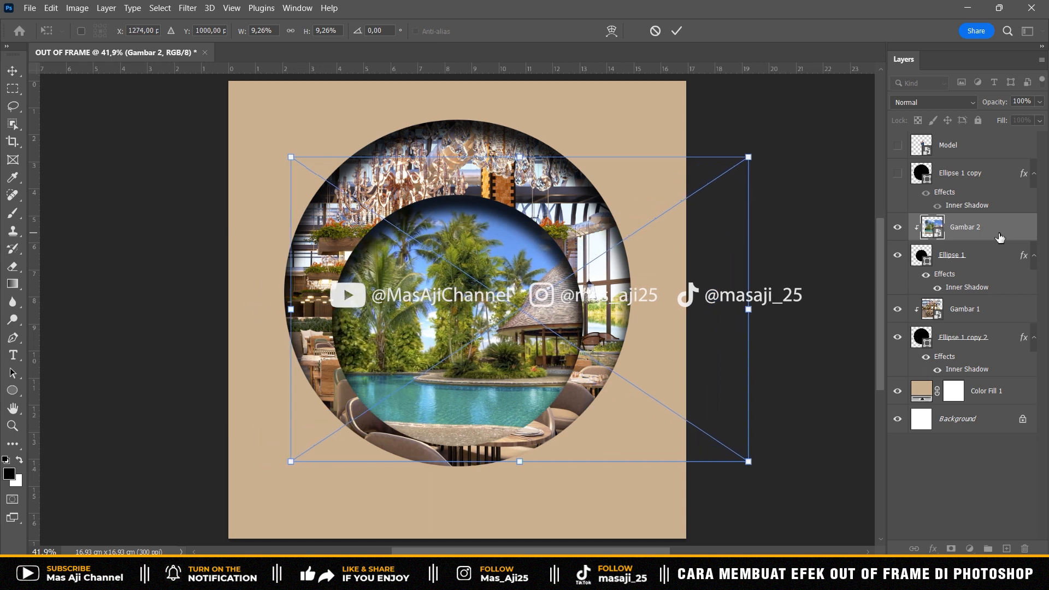
drag(776, 462, 800, 479)
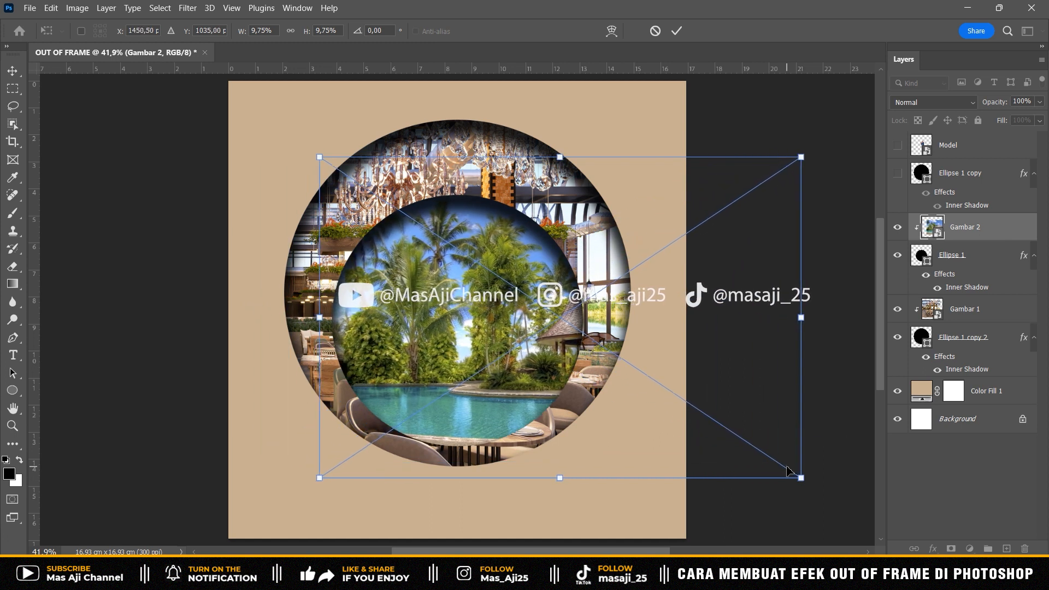
key(Return)
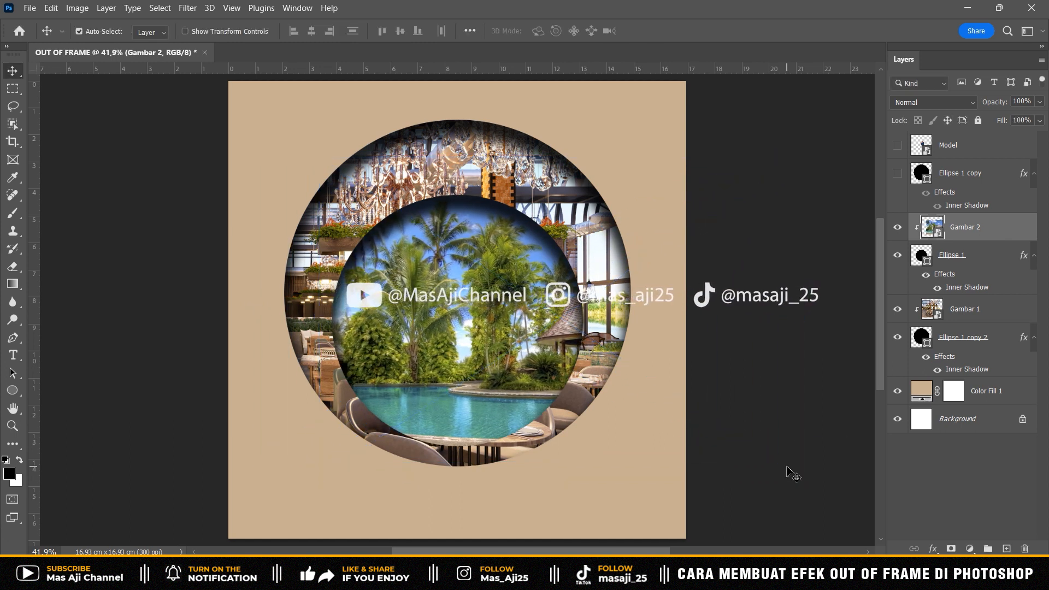
- Show the Ellipse 1 copy circle and scale it to about 53.78%, centered at about X 1000 px, Y 1102.6 px
click(969, 180)
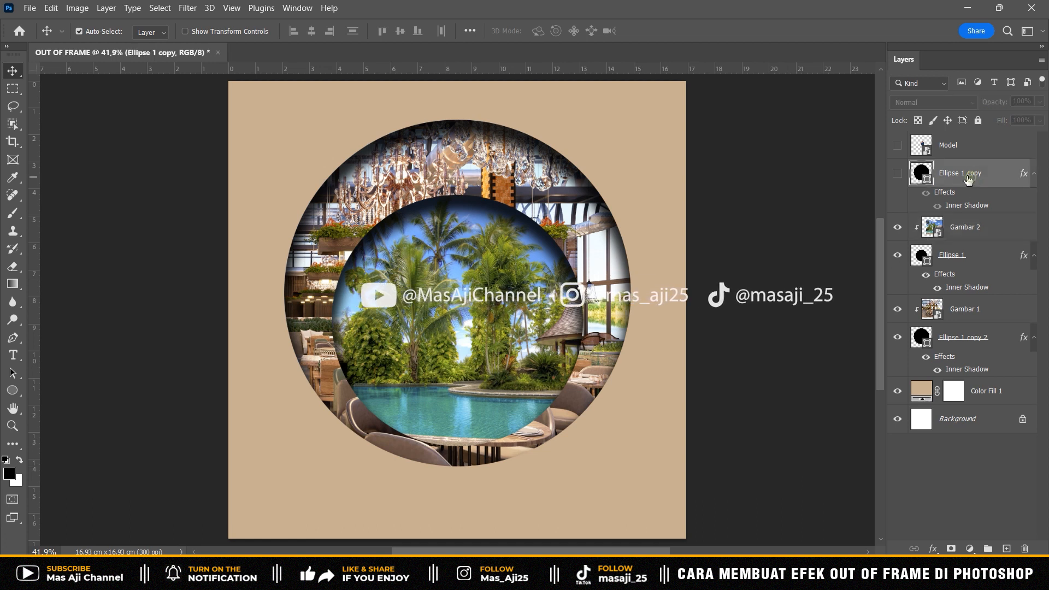
click(898, 174)
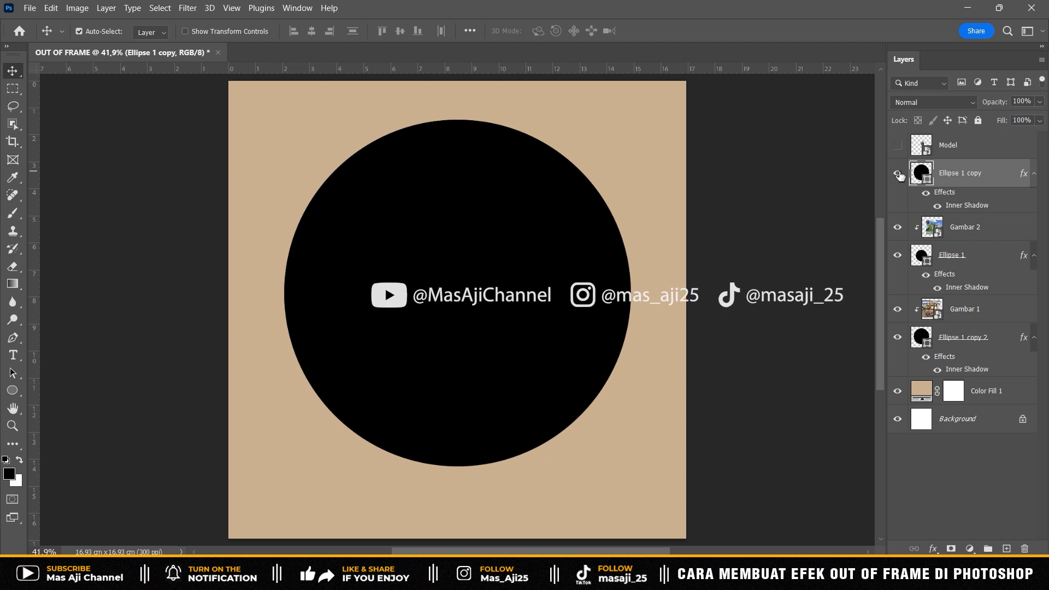
key(ctrl+t)
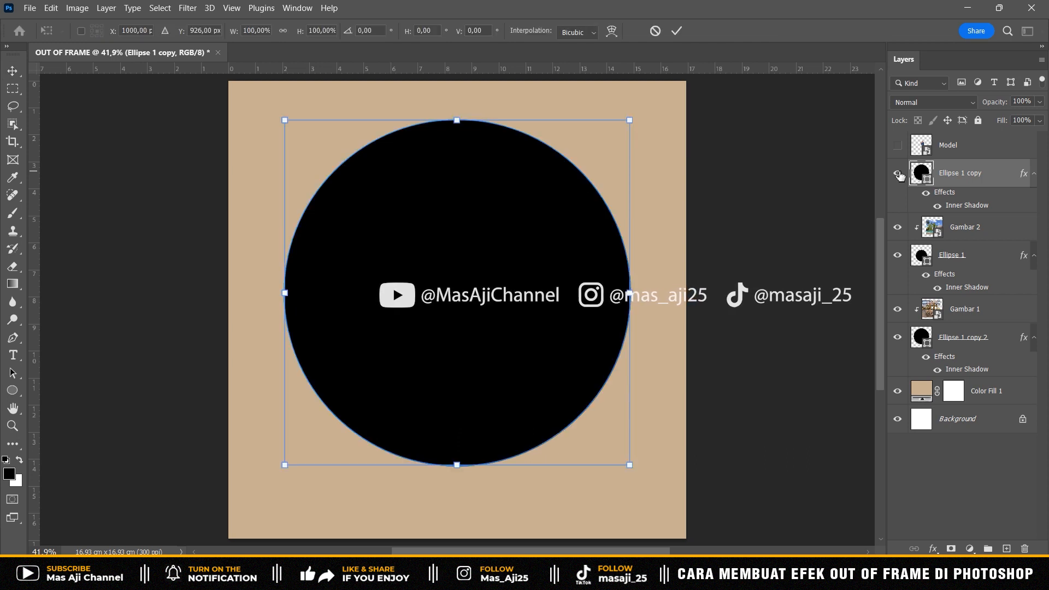
drag(284, 122, 365, 247)
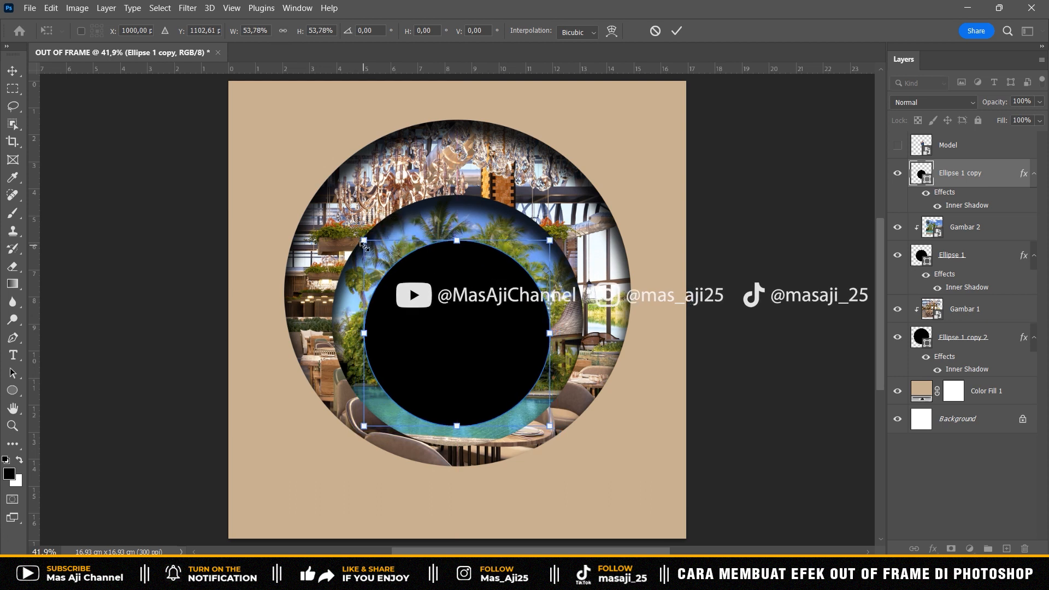
key(Return)
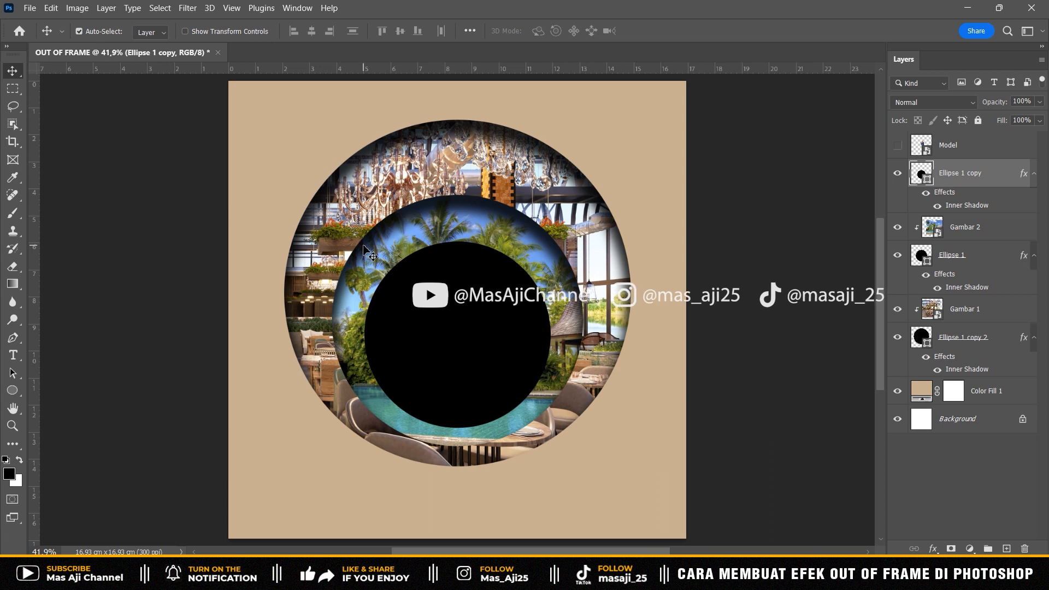
- Place the Gambar 3 image as an embedded layer above Ellipse 1 copy and clip it to that circle
click(30, 8)
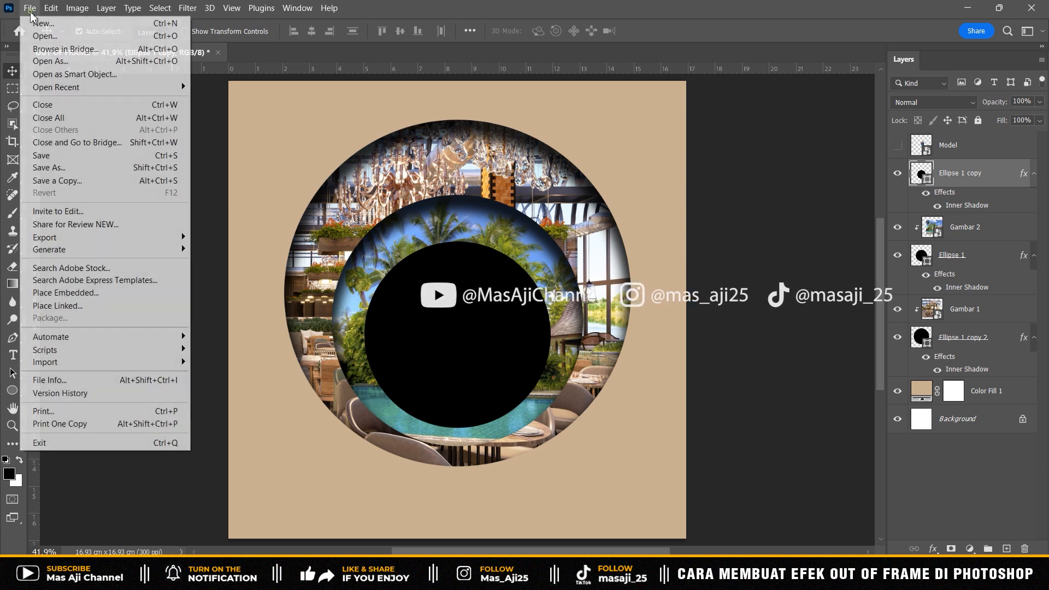
click(62, 293)
click(233, 153)
click(940, 537)
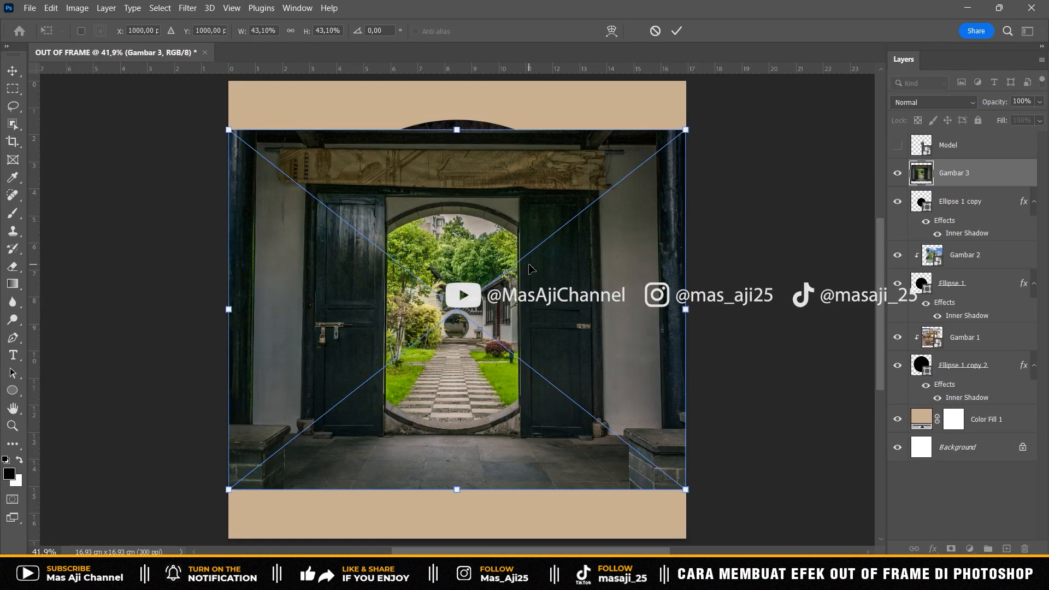
key(Return)
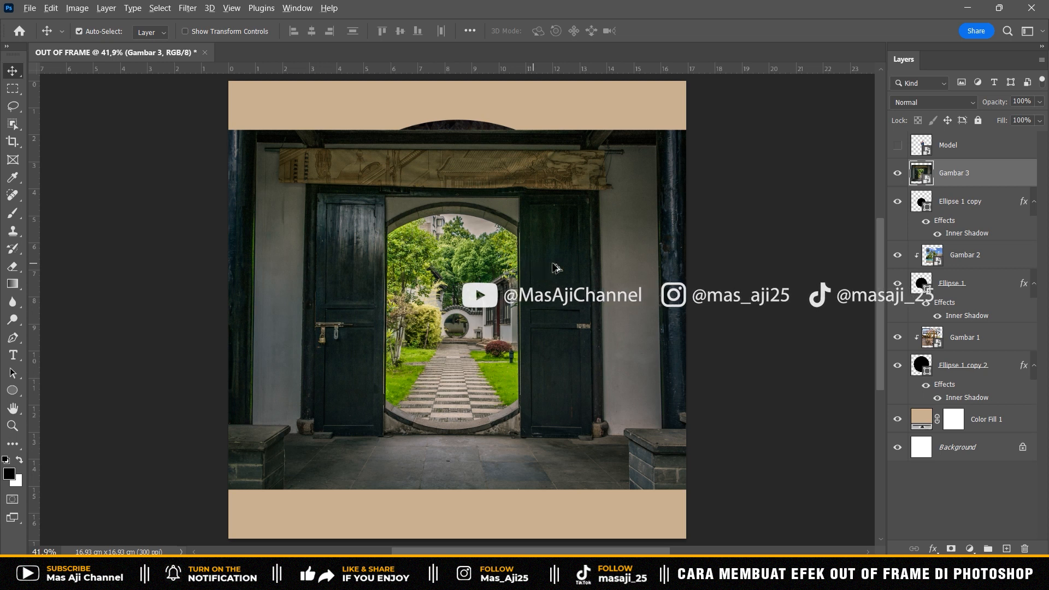
alt+click(968, 185)
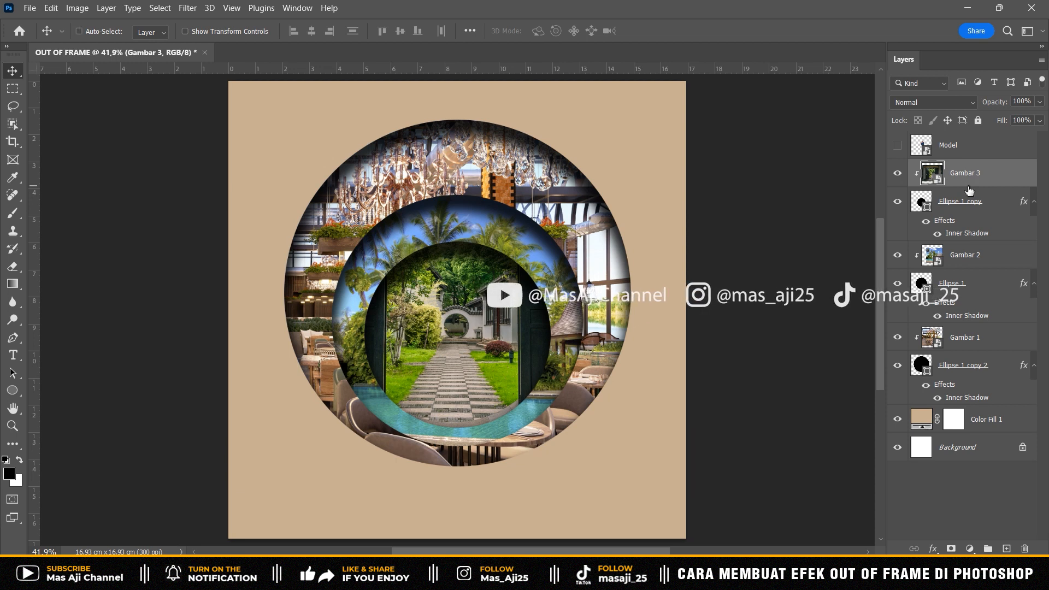
- Scale the Gambar 3 image to about 35.97% and center it at about X 1019.5 px, Y 1153 px
key(ctrl+t)
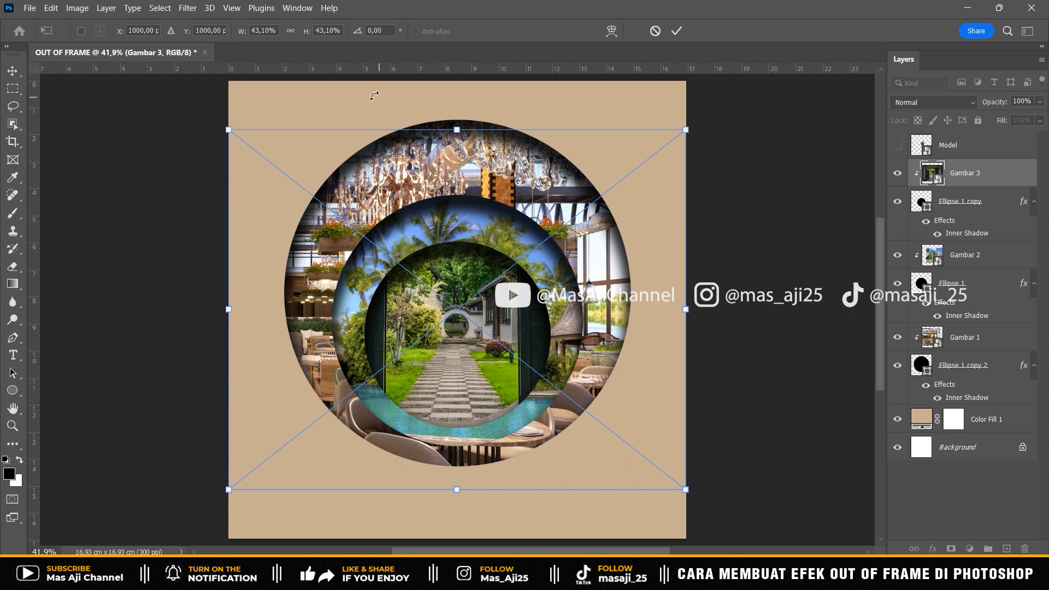
drag(230, 131, 271, 160)
key(shift+Down)
key(shift+Down)
key(shift+Down)
key(shift+Down)
key(shift+Down)
key(shift+Down)
key(shift+Down)
key(shift+Down)
key(shift+Down)
key(shift+Down)
key(shift+Down)
key(shift+Down)
key(shift+Down)
key(shift+Down)
key(Left)
key(Left)
key(Left)
key(Left)
key(Left)
key(Left)
key(Left)
key(Left)
key(Left)
key(Down)
key(Down)
key(Down)
key(Down)
key(Down)
key(Down)
key(Down)
key(Down)
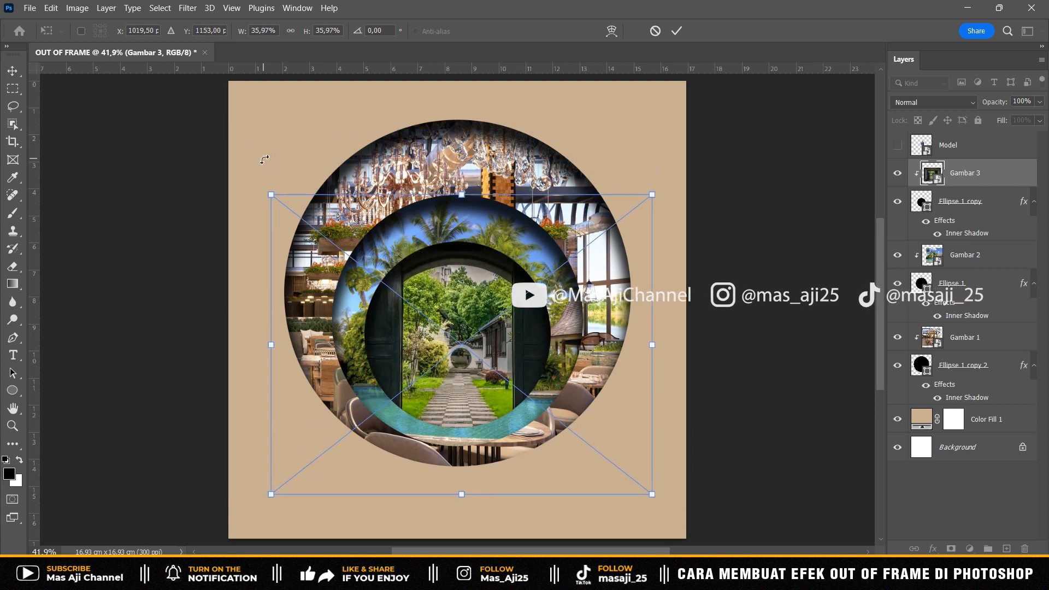
key(Return)
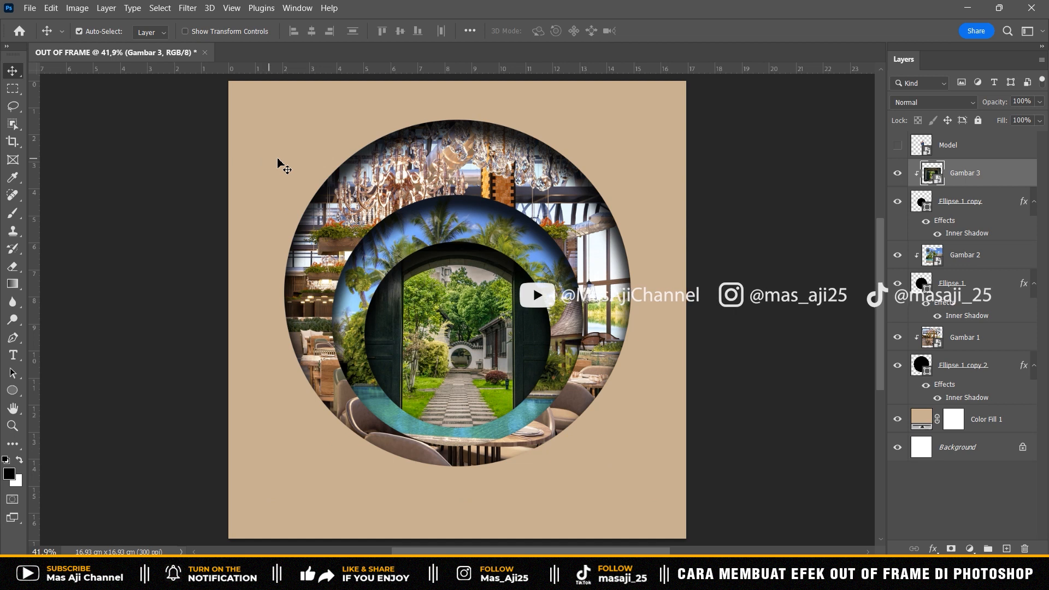
- Show the Model layer and move the traveler down so his feet extend below the large circle
click(930, 145)
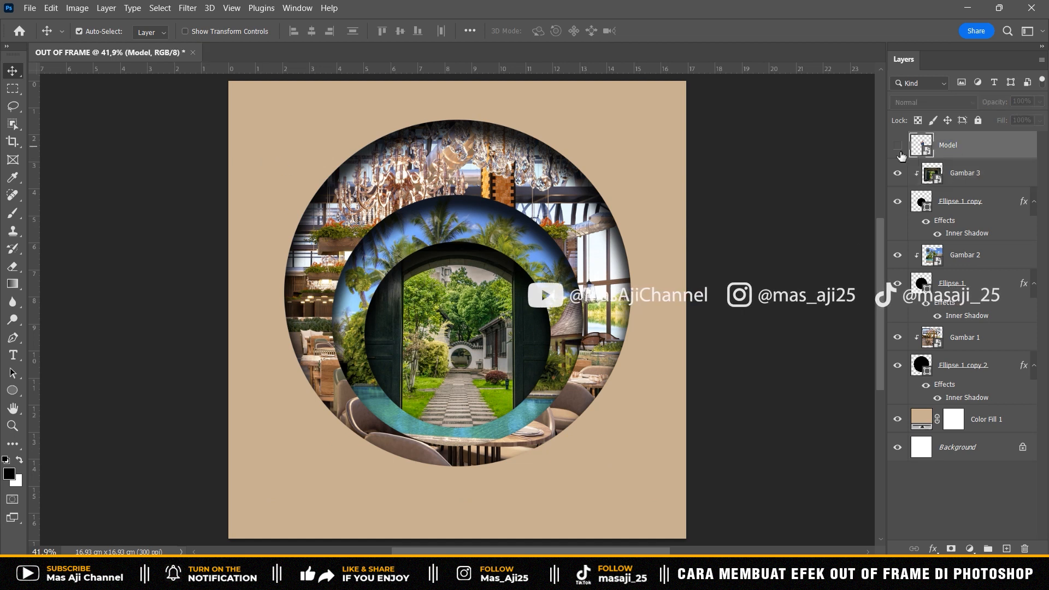
click(898, 147)
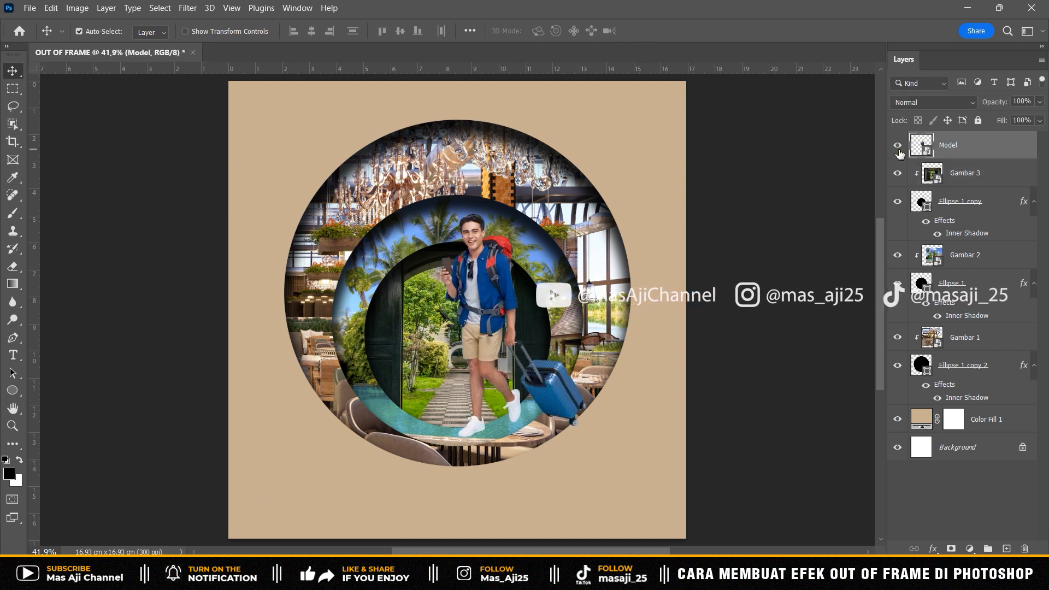
drag(484, 282, 463, 342)
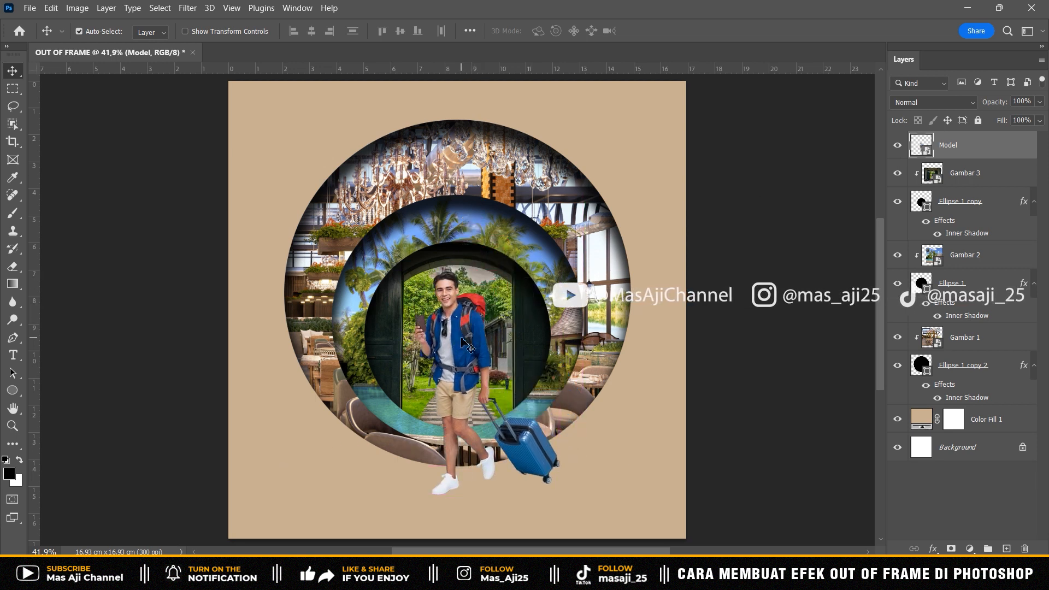
- Scale the traveler to about 130.58% and center him at about X 1160.5 px, Y 1227 px
key(ctrl)
key(ctrl+t)
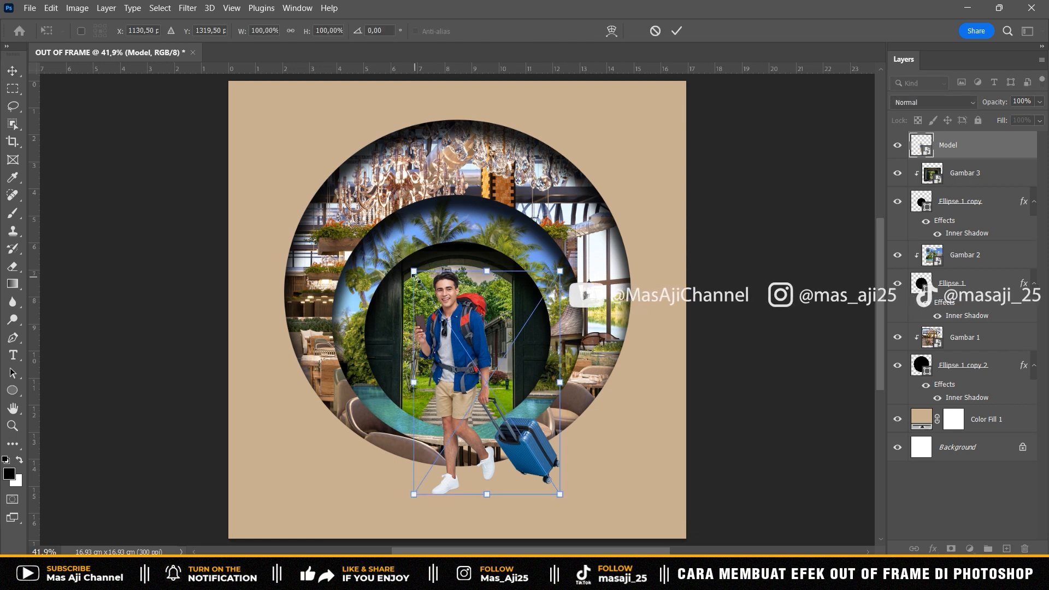
drag(415, 278, 380, 221)
drag(560, 495, 572, 512)
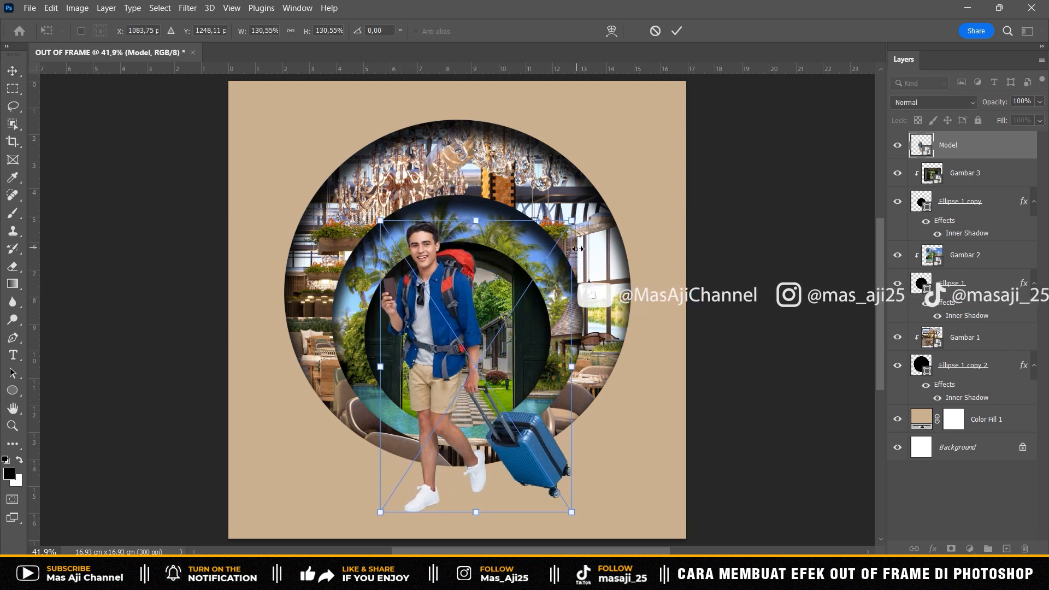
key(shift+Right)
key(shift+Right)
key(shift+Right)
key(Right)
key(Right)
key(shift+Up)
key(Down)
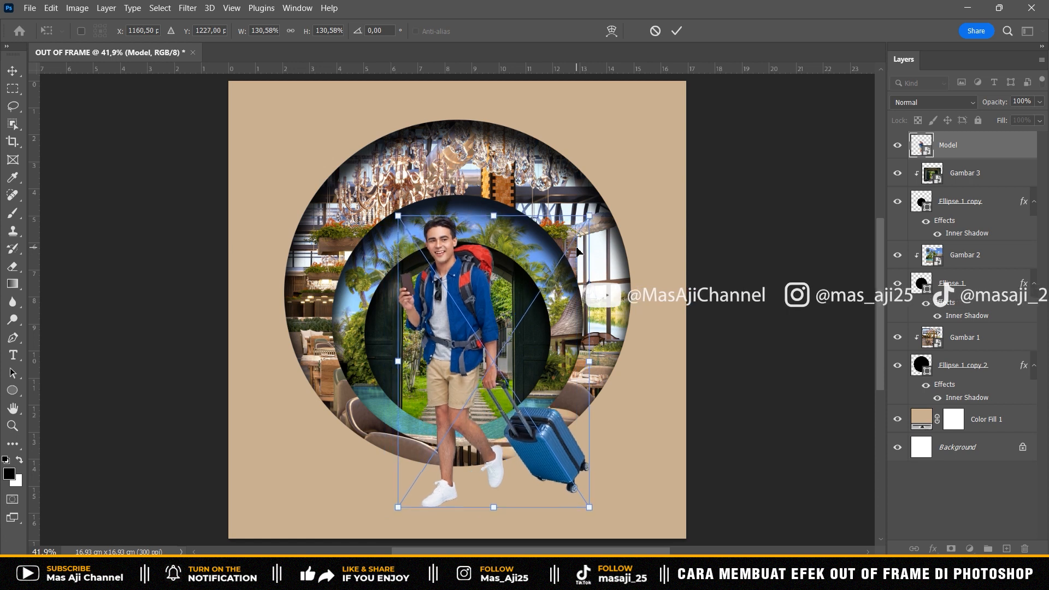
key(Return)
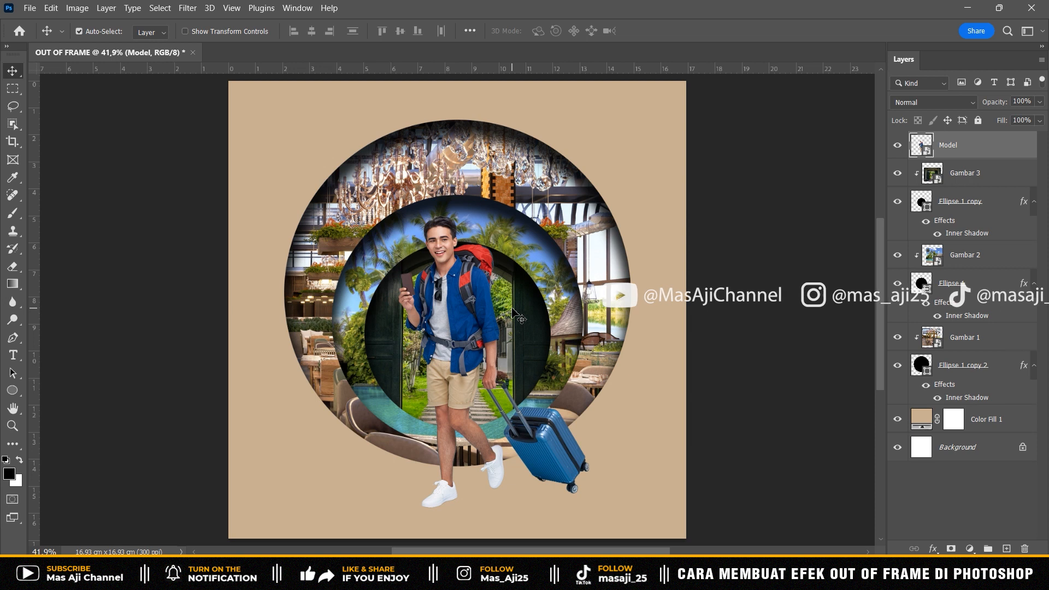
- Add a layer mask to Model and select everything outside the Ellipse 1 copy 2 circle
click(951, 548)
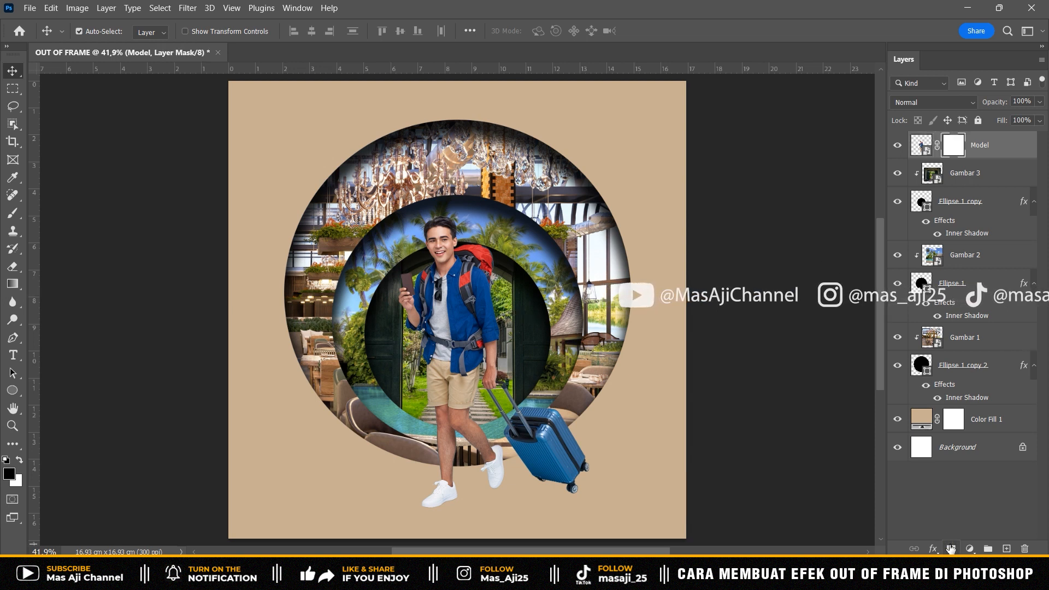
ctrl+click(926, 365)
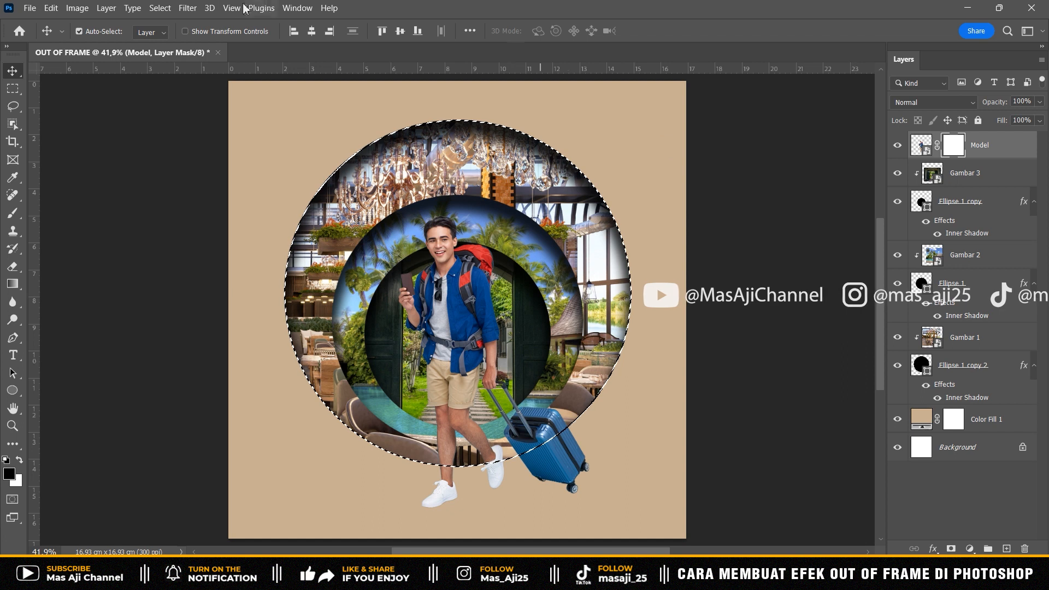
click(160, 8)
click(175, 62)
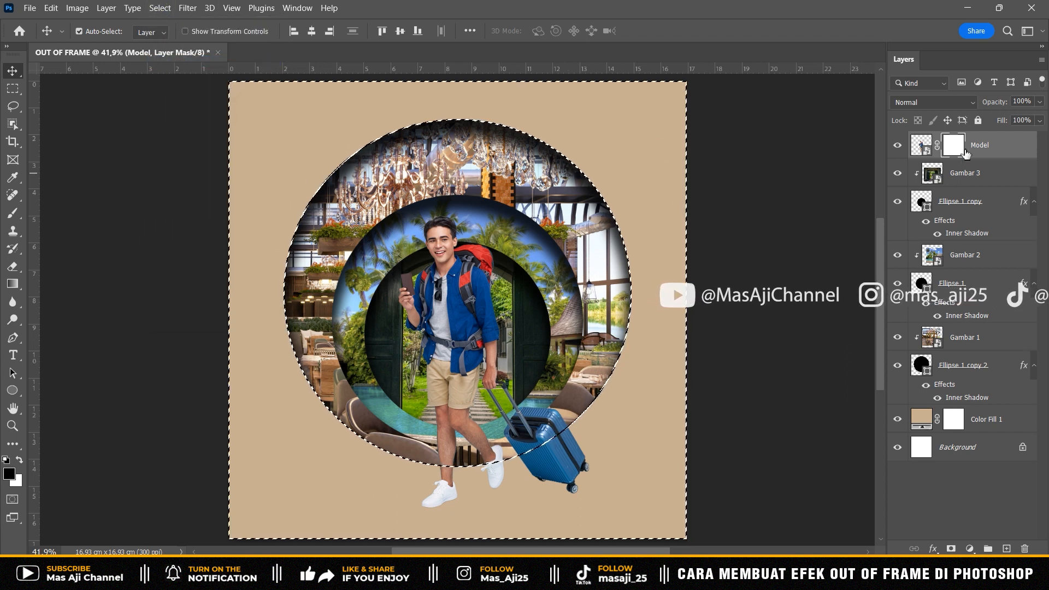
- Paint black on the Model mask over the suitcase and rear shoe outside the circle, then deselect
click(13, 213)
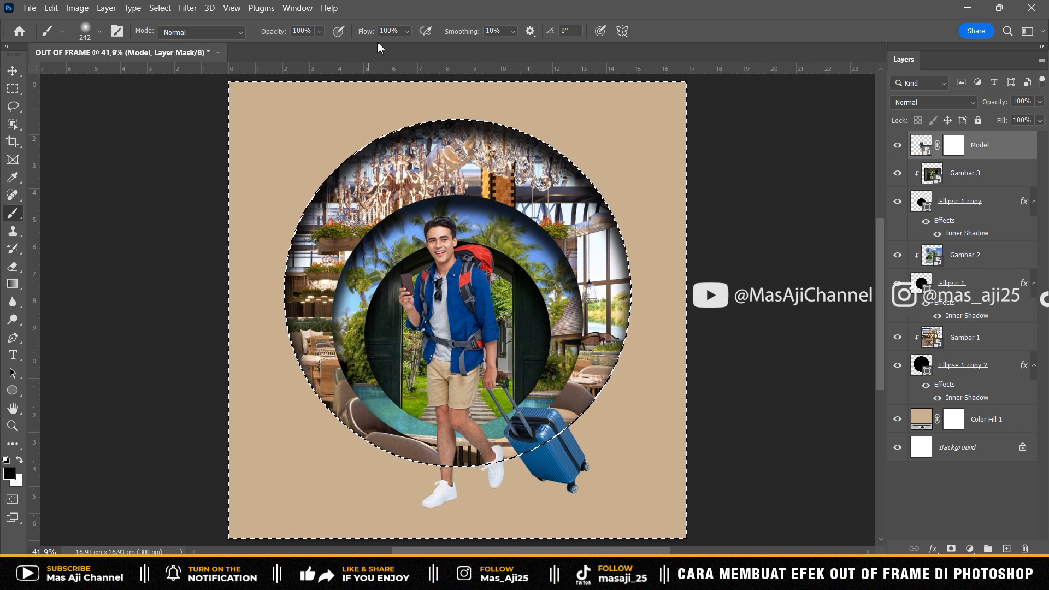
mouse_move(572, 448)
mouse_down()
mouse_move(519, 460)
mouse_move(567, 419)
mouse_move(560, 473)
mouse_move(488, 464)
mouse_move(551, 442)
mouse_move(601, 373)
mouse_move(524, 457)
mouse_move(550, 449)
mouse_up()
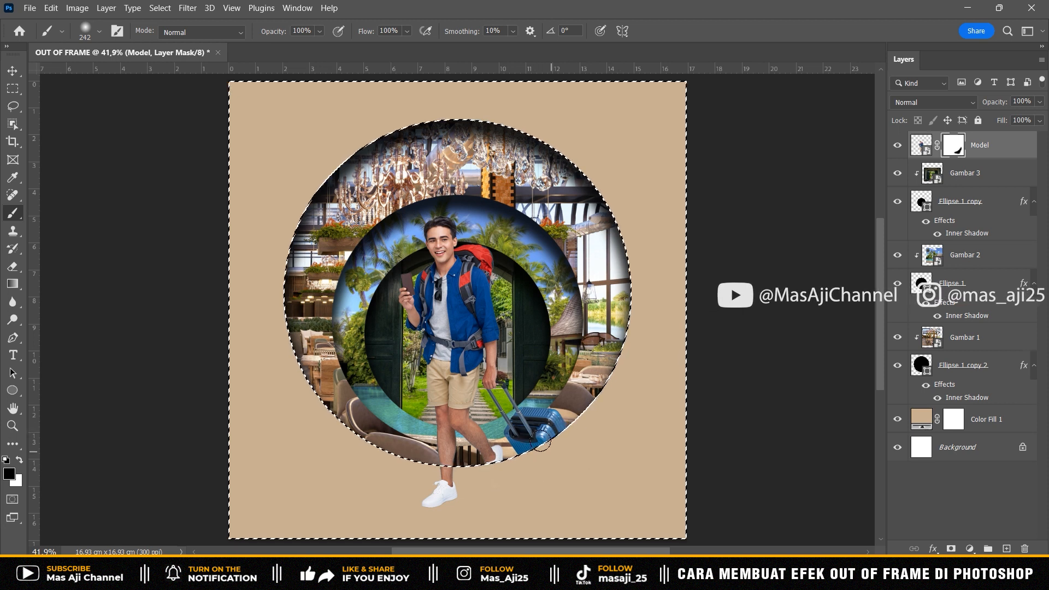
key(ctrl+d)
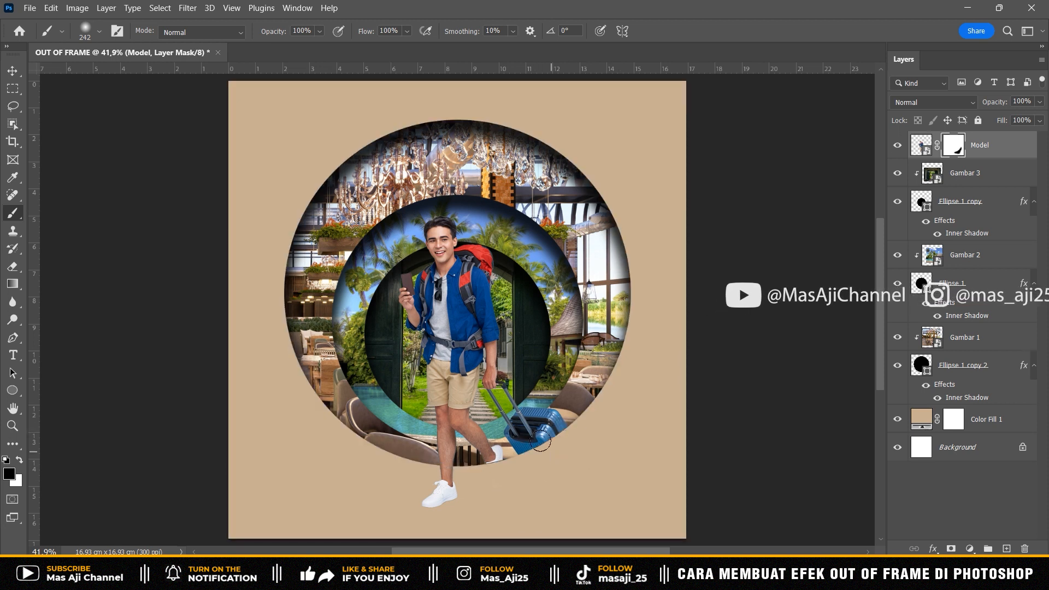
key(v)
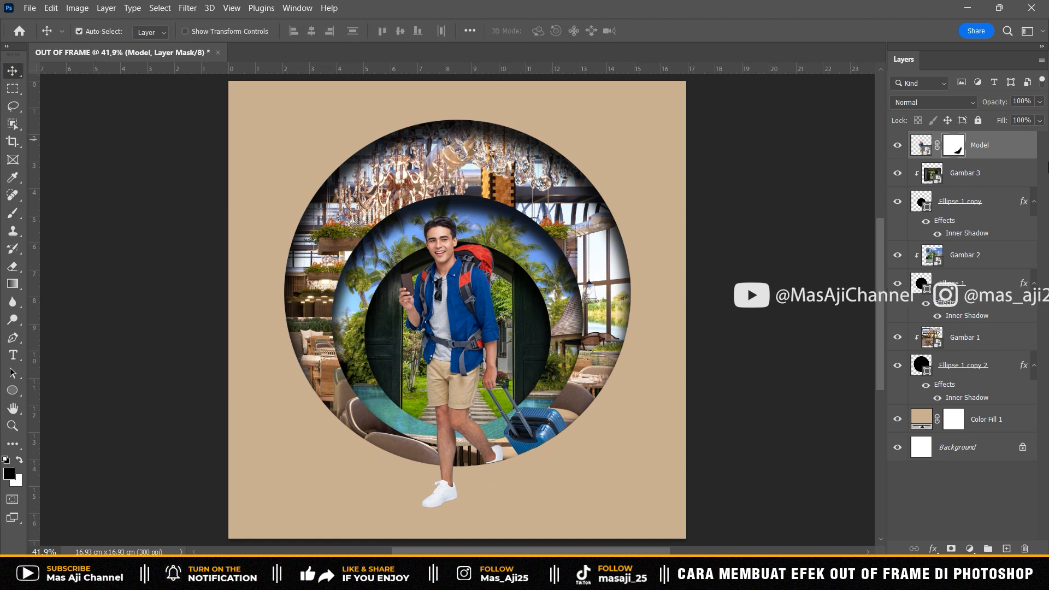
- Create a new layer above Gambar 3 and name it Shadow
click(958, 181)
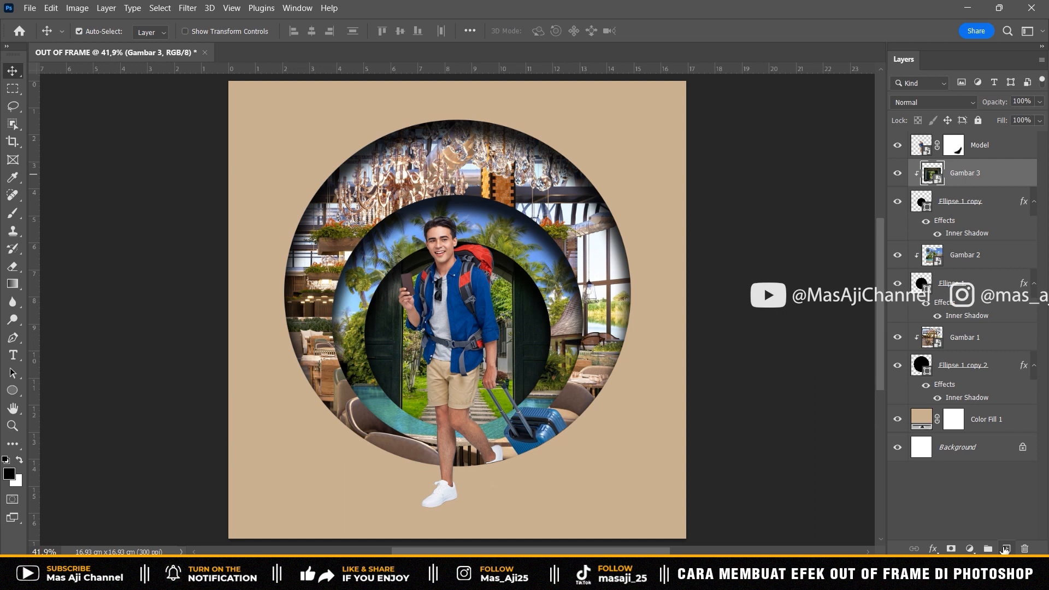
click(1005, 549)
double_click(958, 172)
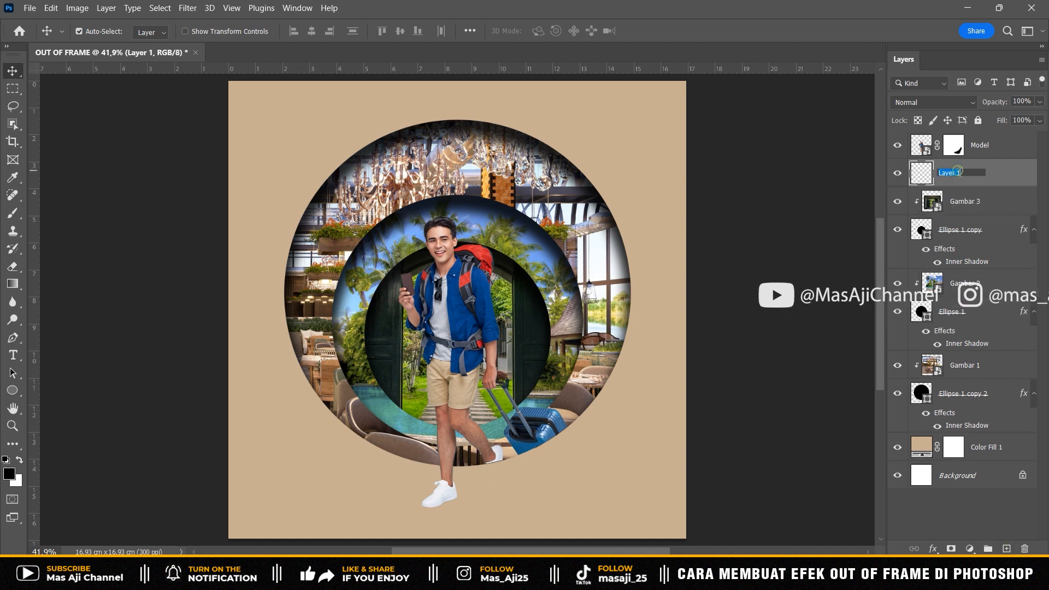
text(Shadow)
key(Return)
- Paint a soft black spot below the suitcase on the Shadow layer with a 242 px Soft Round brush
click(13, 213)
click(99, 35)
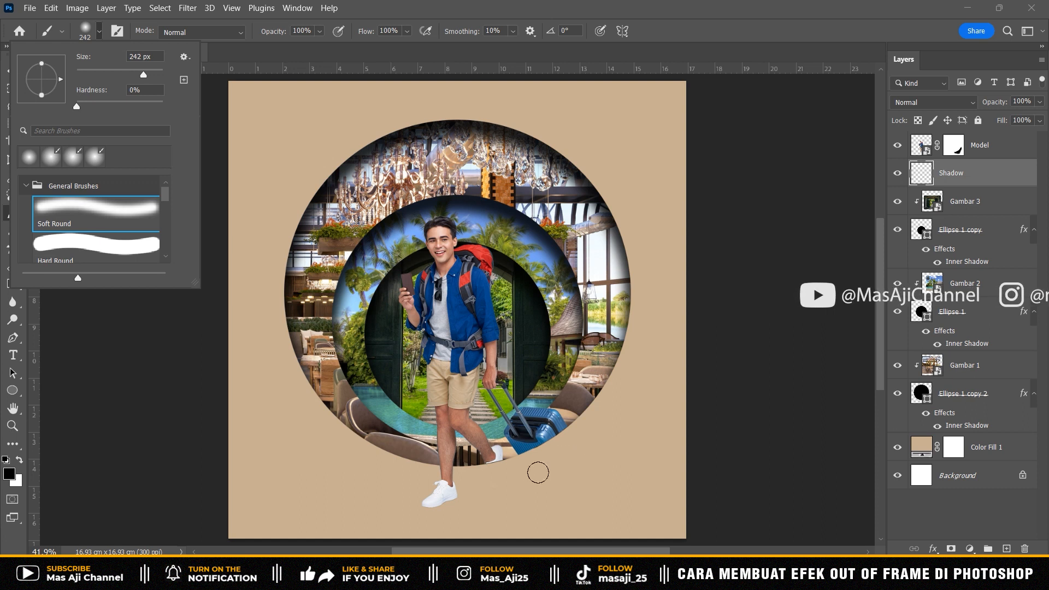
click(558, 473)
click(559, 484)
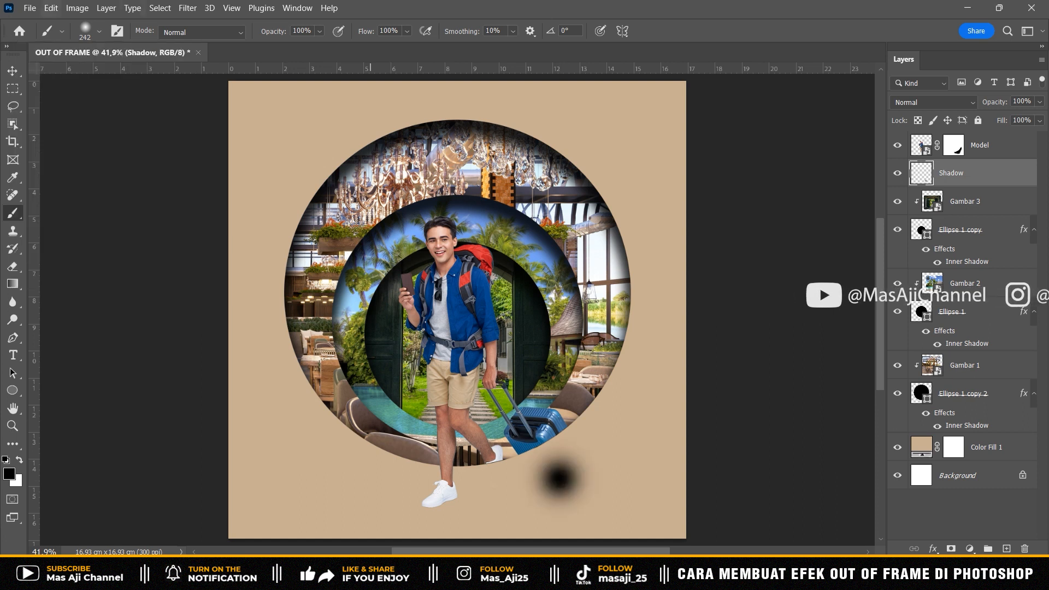
- Transform the shadow spot to about 129.67% width and 21.79% height, rotated about -16.39°, and place it under the front shoe
click(10, 72)
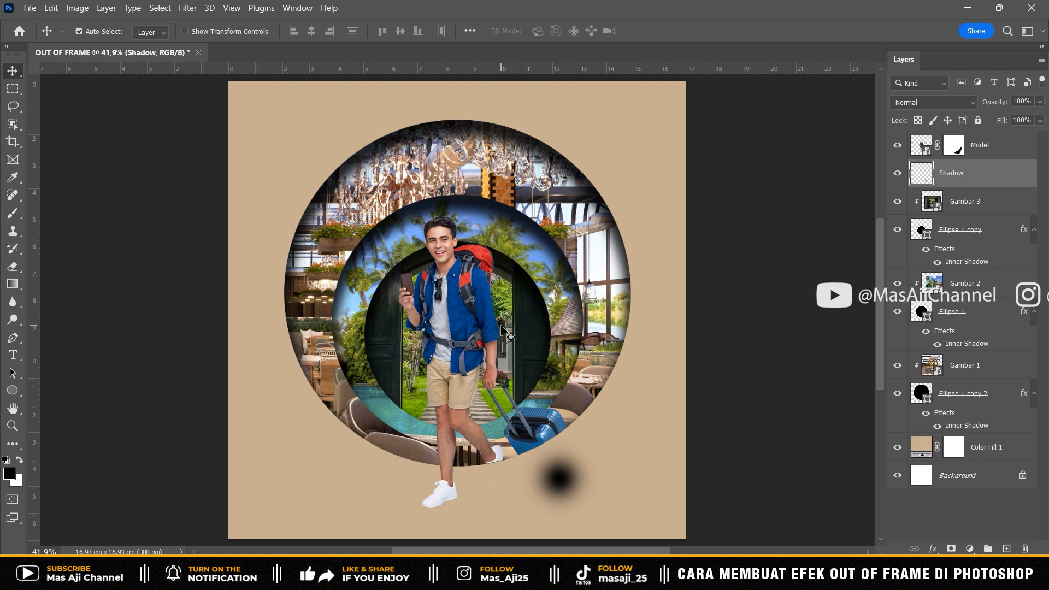
key(ctrl+t)
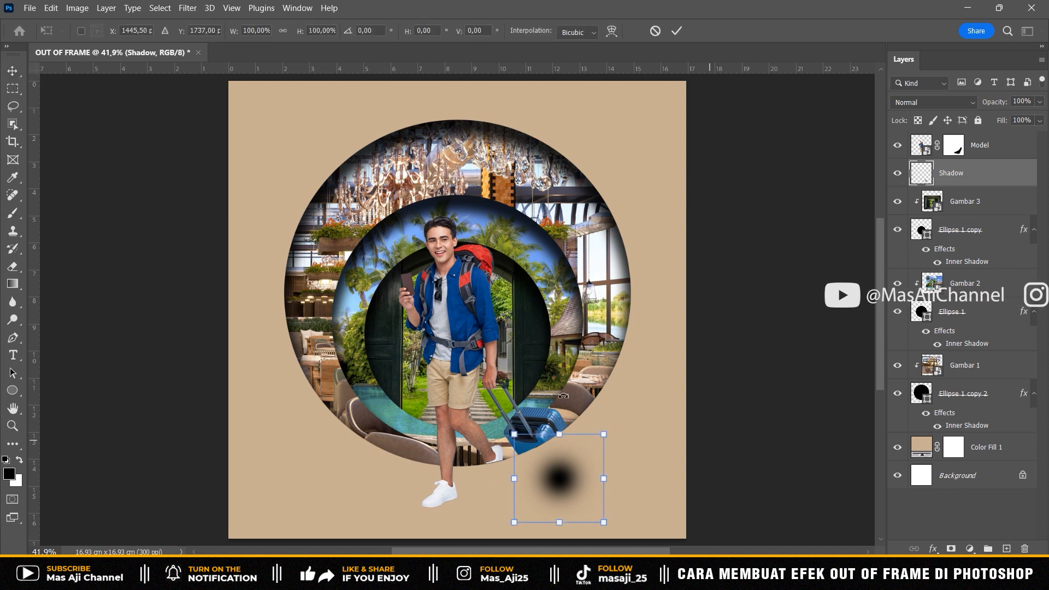
drag(559, 434, 631, 513)
drag(611, 509, 541, 495)
key(shift+Left)
key(shift+Left)
key(shift+Left)
key(shift+Left)
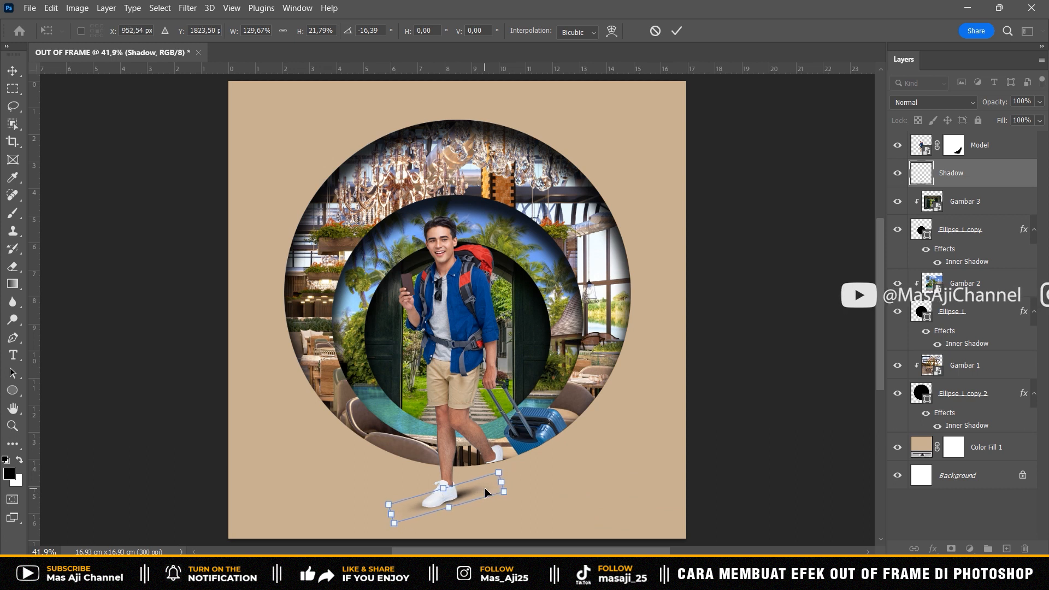
key(Return)
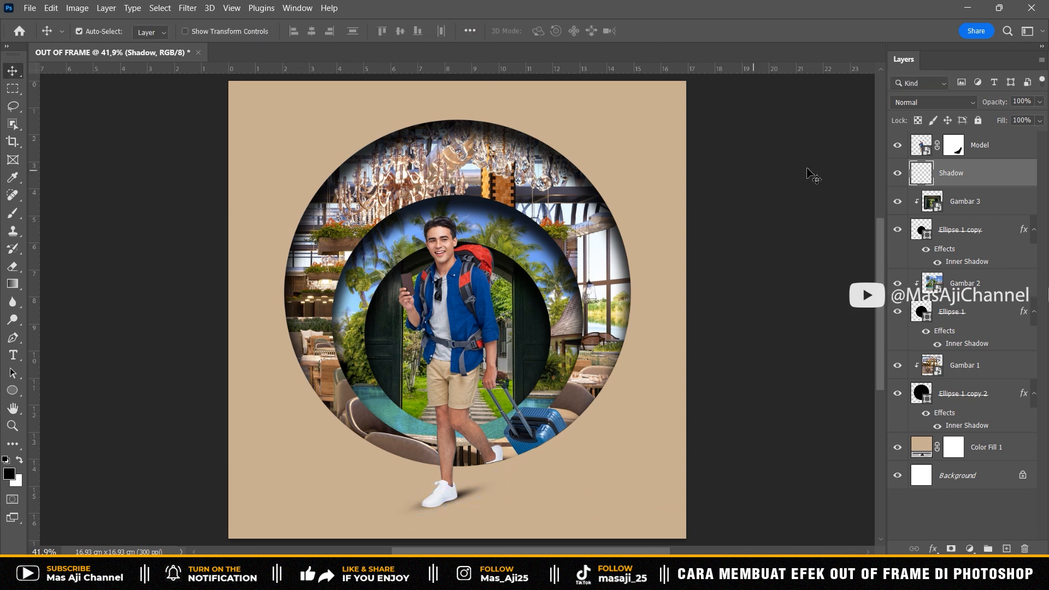
- Set the Shadow layer's blend mode to Multiply and its opacity to 75%
click(934, 102)
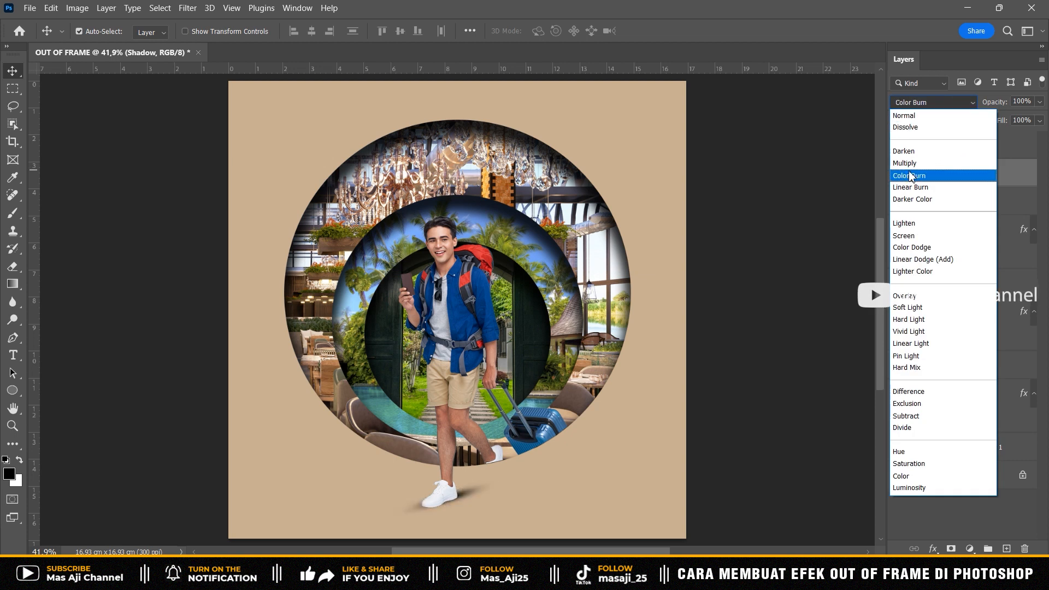
click(906, 163)
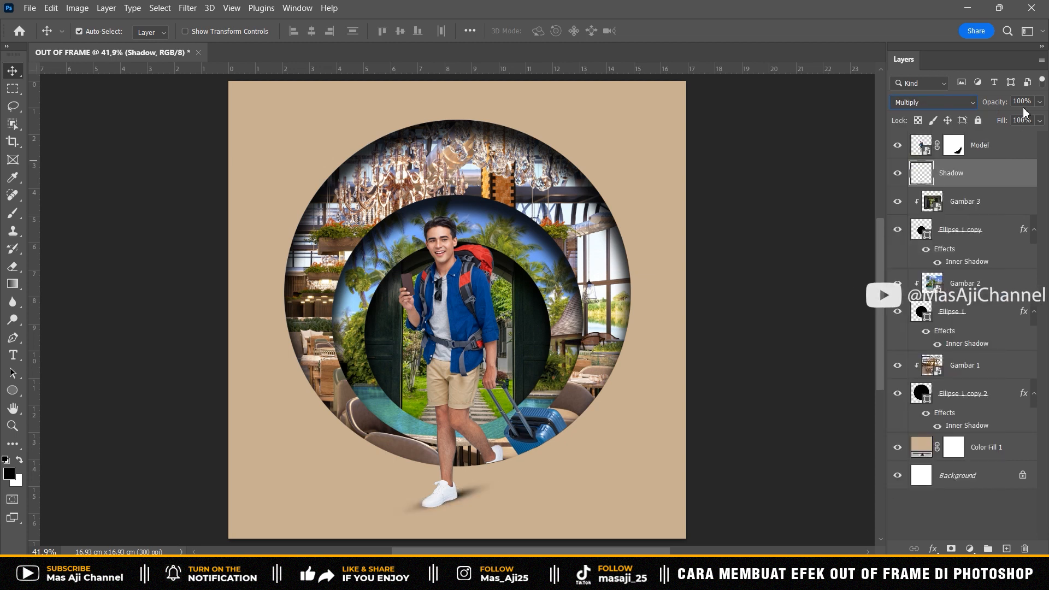
drag(1026, 102, 1006, 101)
text(75)
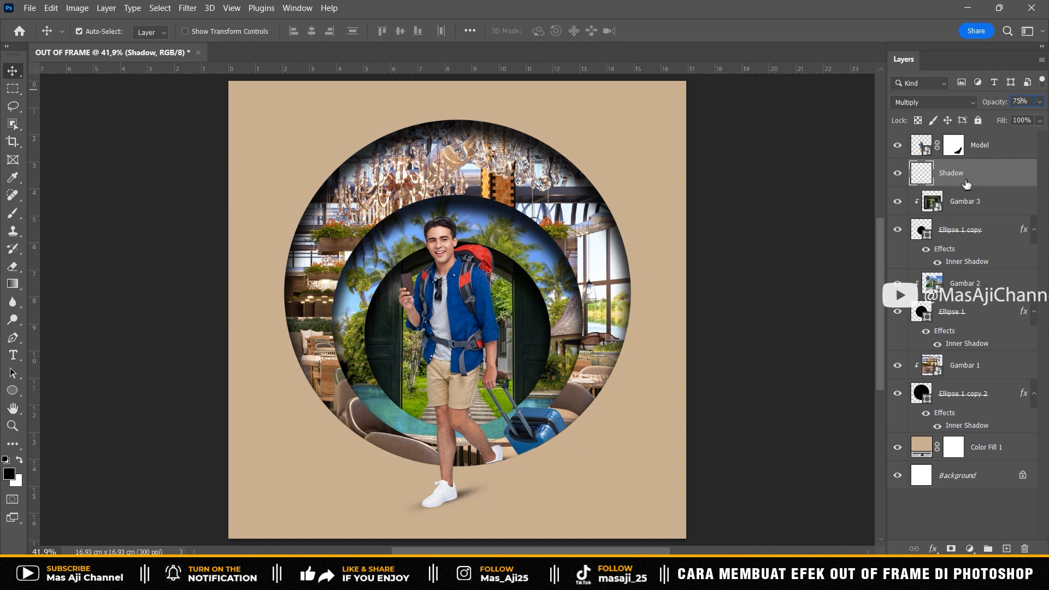
- Add a layer mask to Shadow and paint out the shadow in front of the shoe's toe in black
click(952, 549)
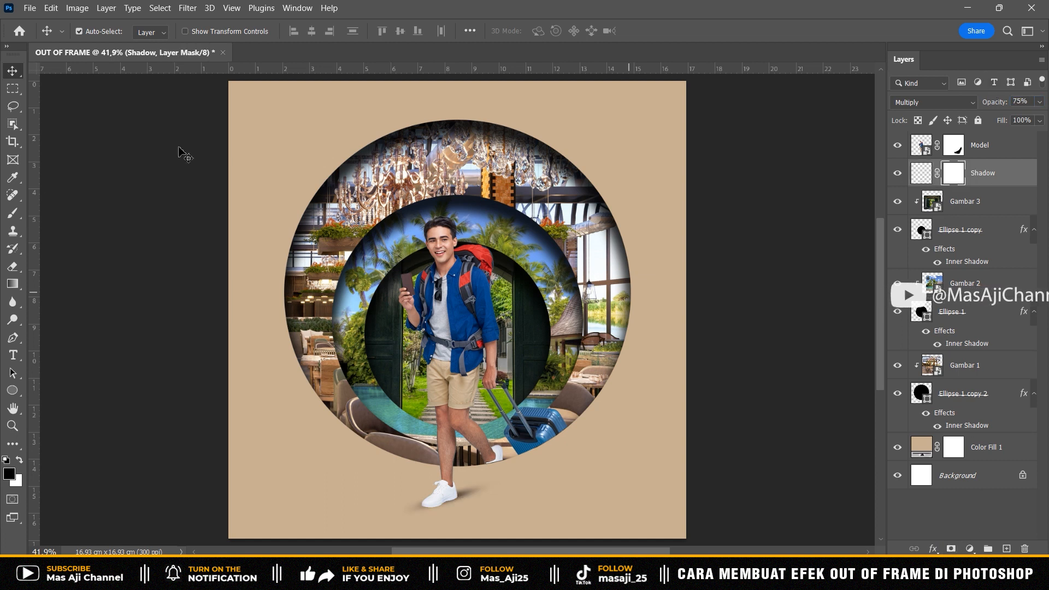
key(b)
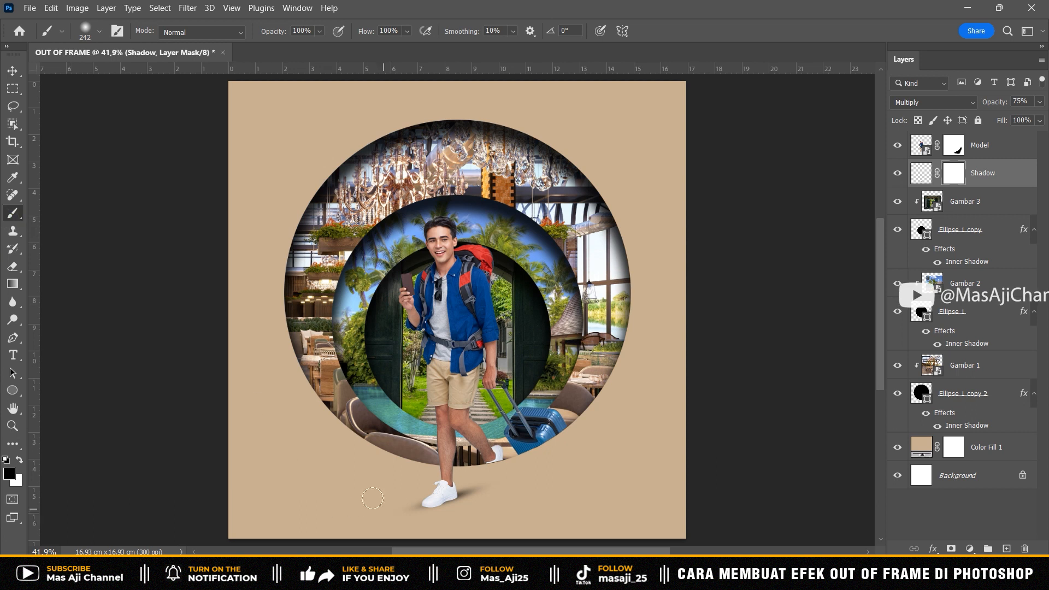
drag(389, 499, 393, 499)
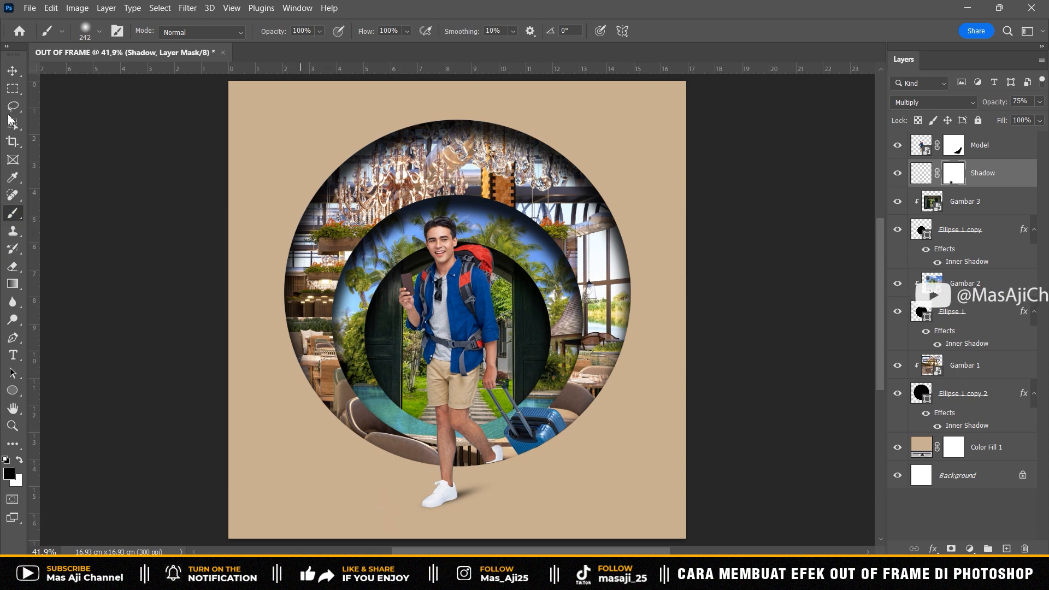
click(12, 71)
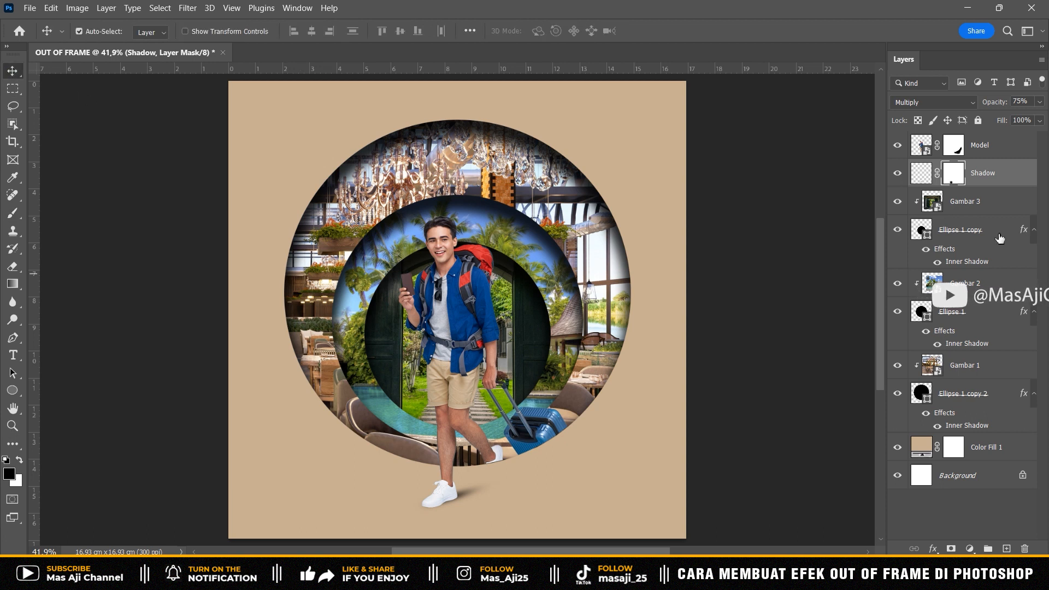
- Place the Hello Summer image as an embedded layer above Model
click(994, 147)
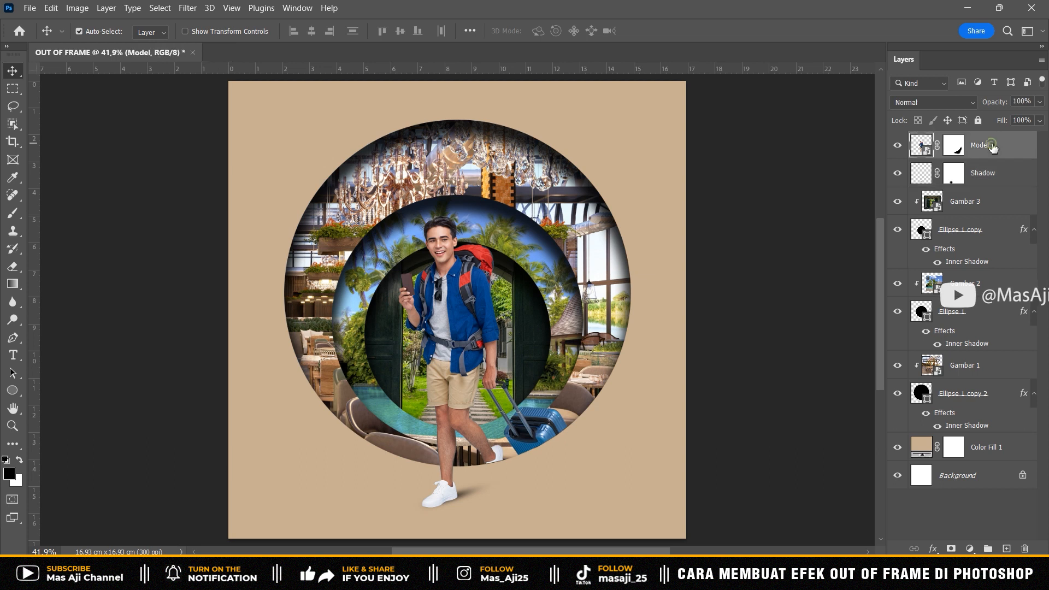
click(30, 9)
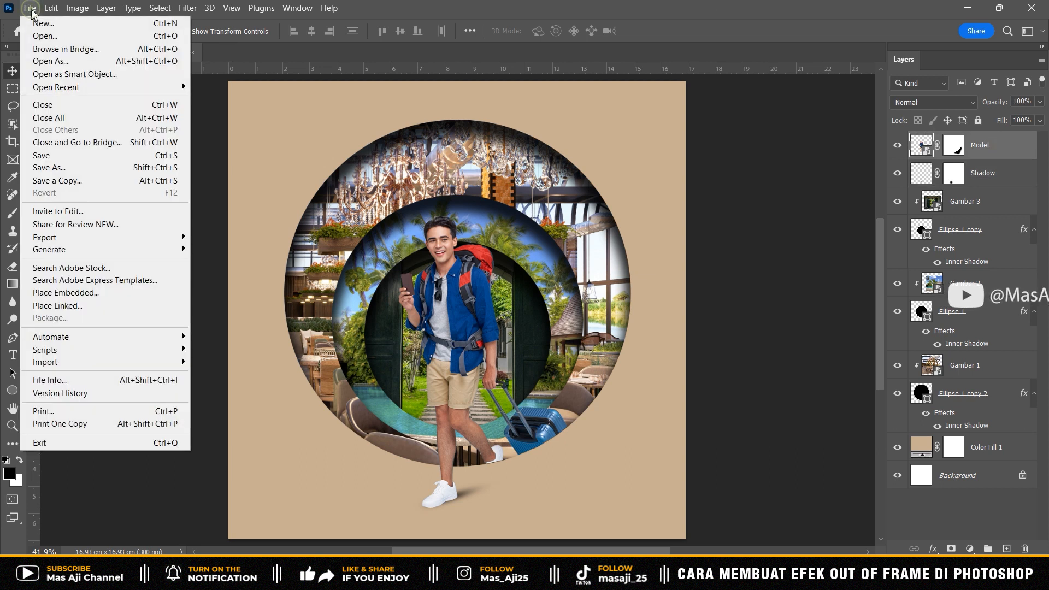
click(60, 294)
click(325, 142)
click(934, 536)
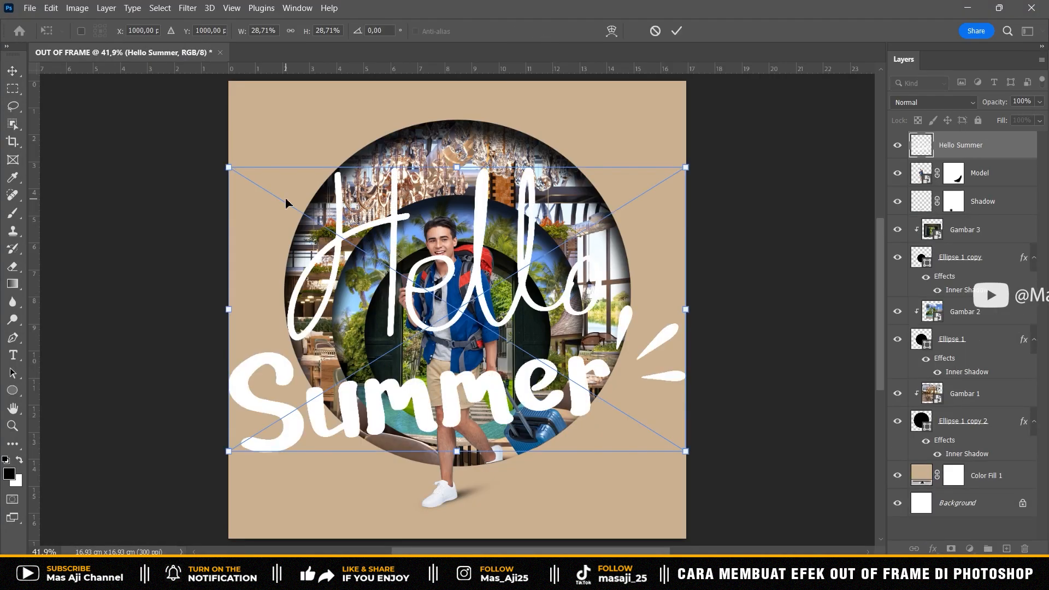
- Scale down the Hello Summer lettering and position it in the lower-right corner of the canvas, beside the front shoe
drag(227, 169, 507, 340)
drag(659, 399, 647, 478)
key(Return)
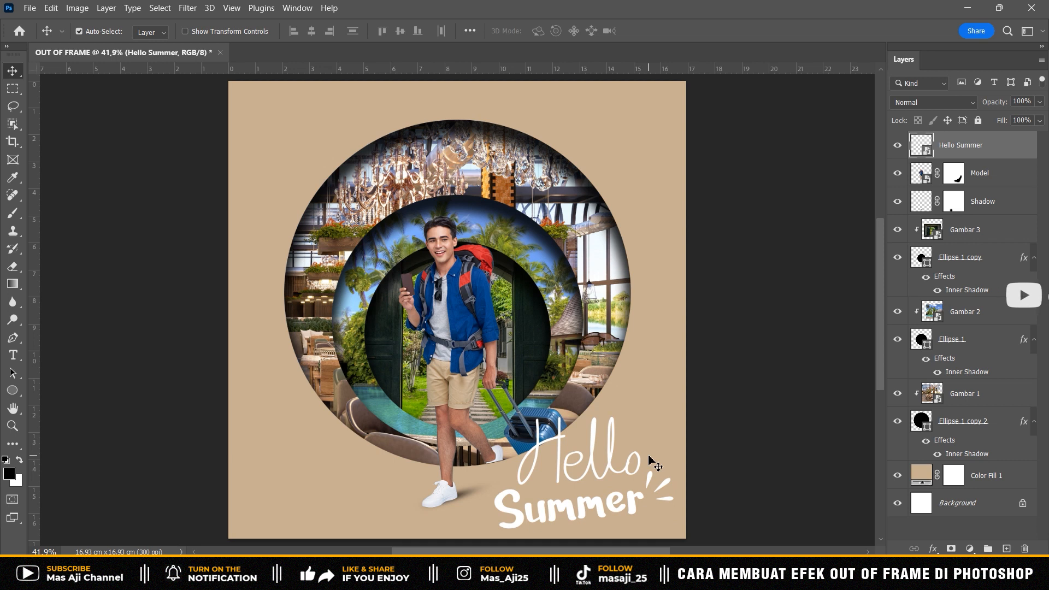